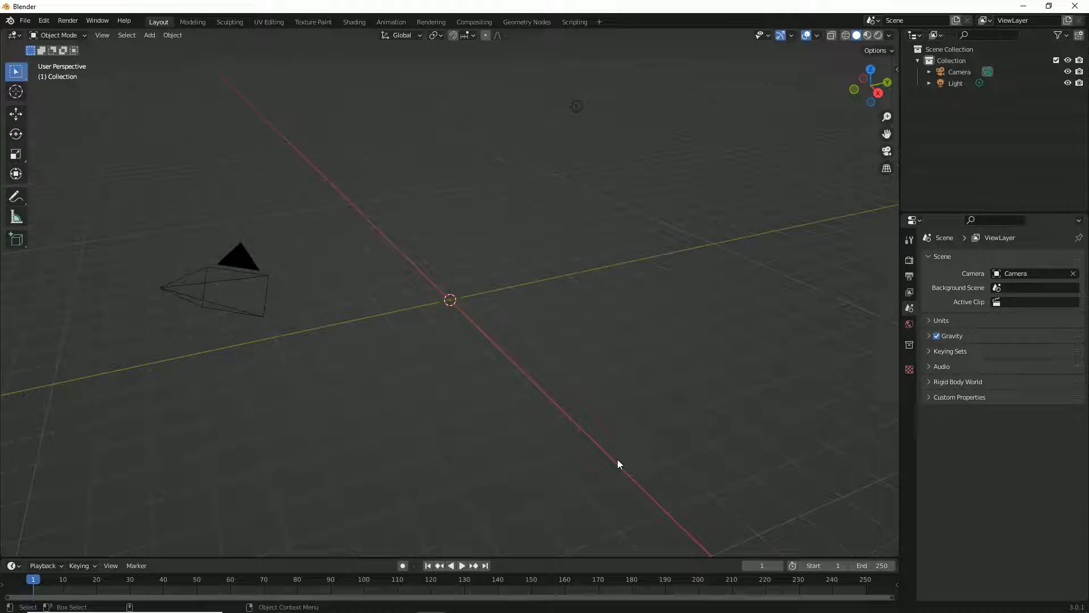
# Add a plane mesh at the origin and set its Y scale to 1.2.
pyautogui.click(149, 35)
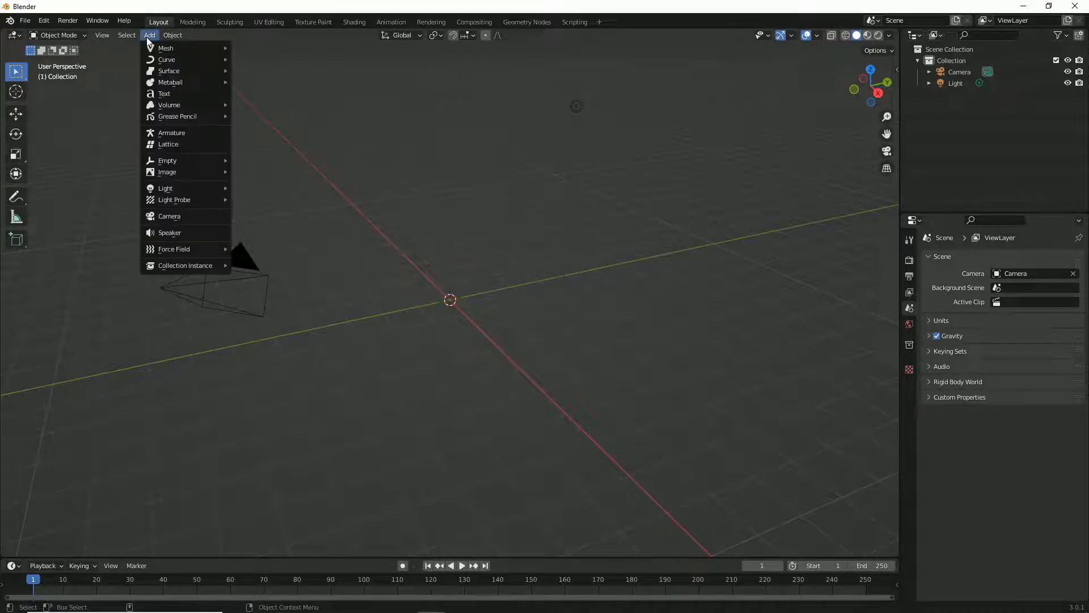
pyautogui.moveTo(166, 49)
pyautogui.click(280, 48)
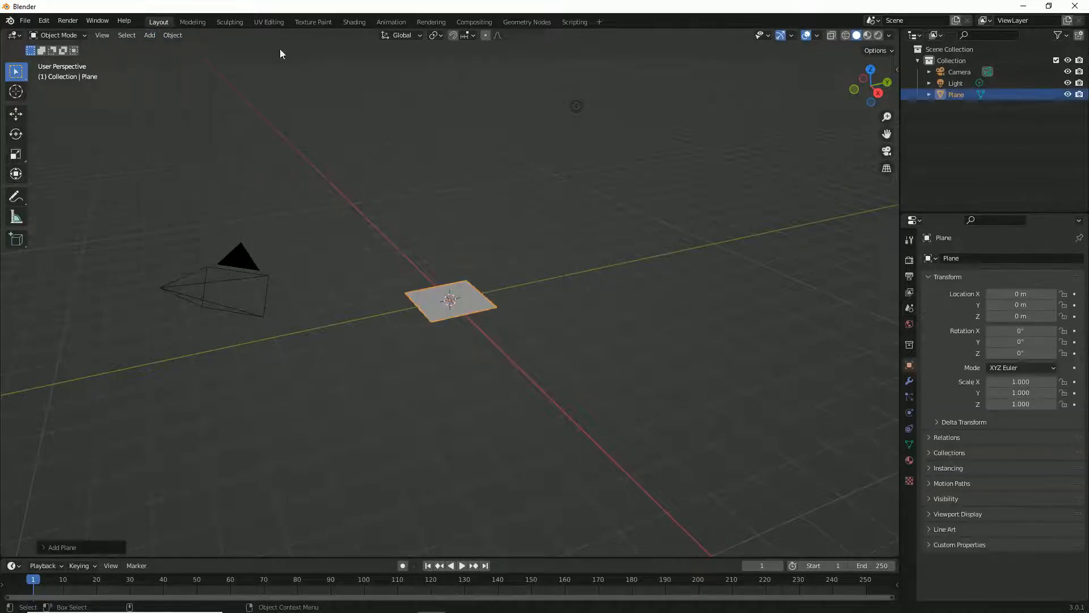
pyautogui.scroll(5, 423, 299)
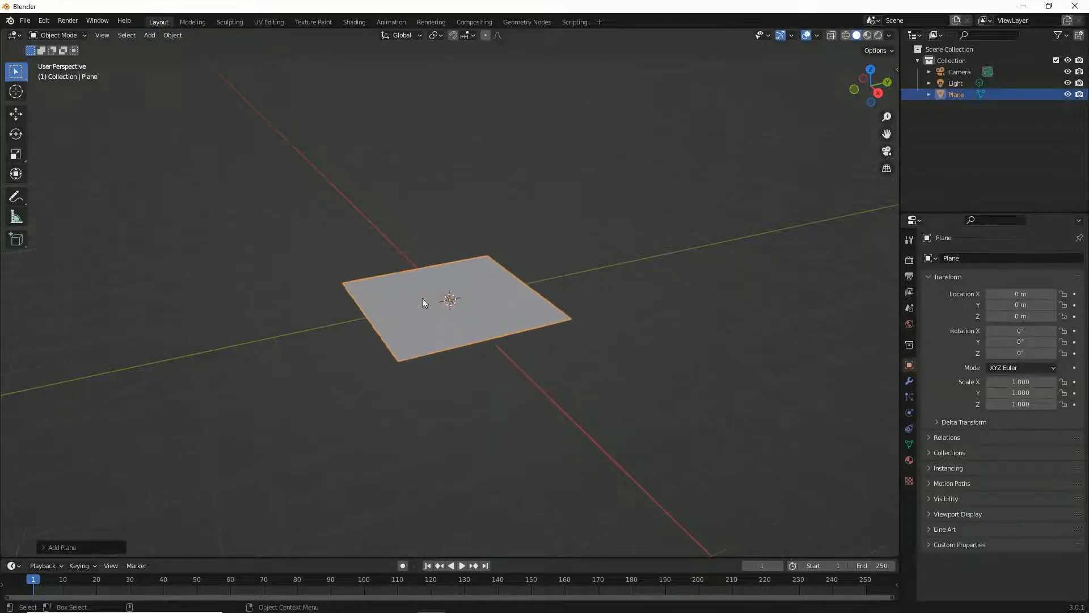
pyautogui.click(1039, 394)
pyautogui.write('1.2')
pyautogui.press('Return')
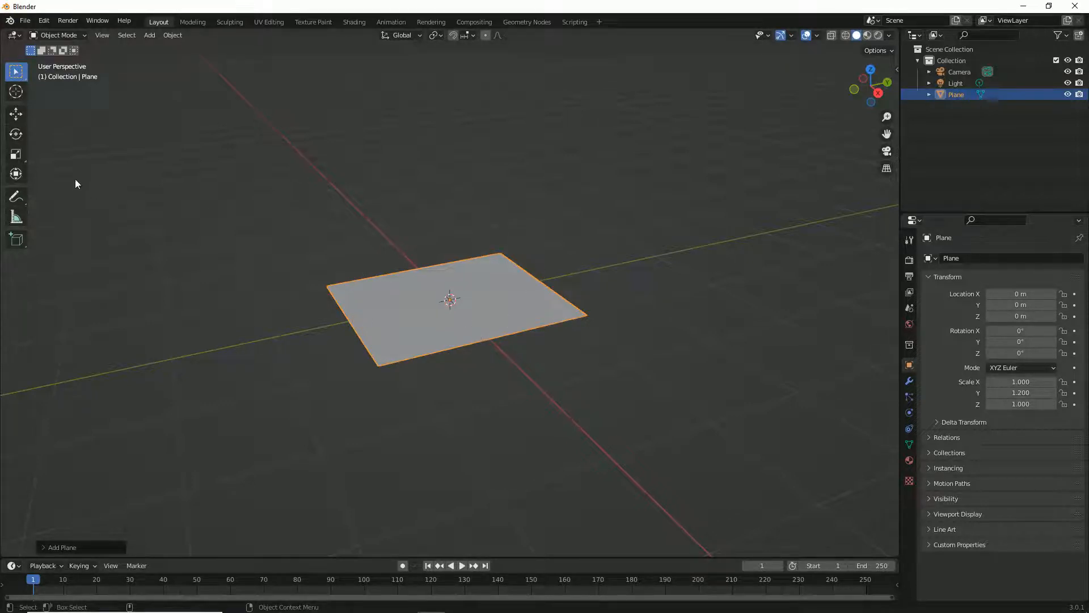
# In Edit Mode, add three loop cuts parallel to the X axis: one through the plane's centre and one in each half.
pyautogui.click(55, 37)
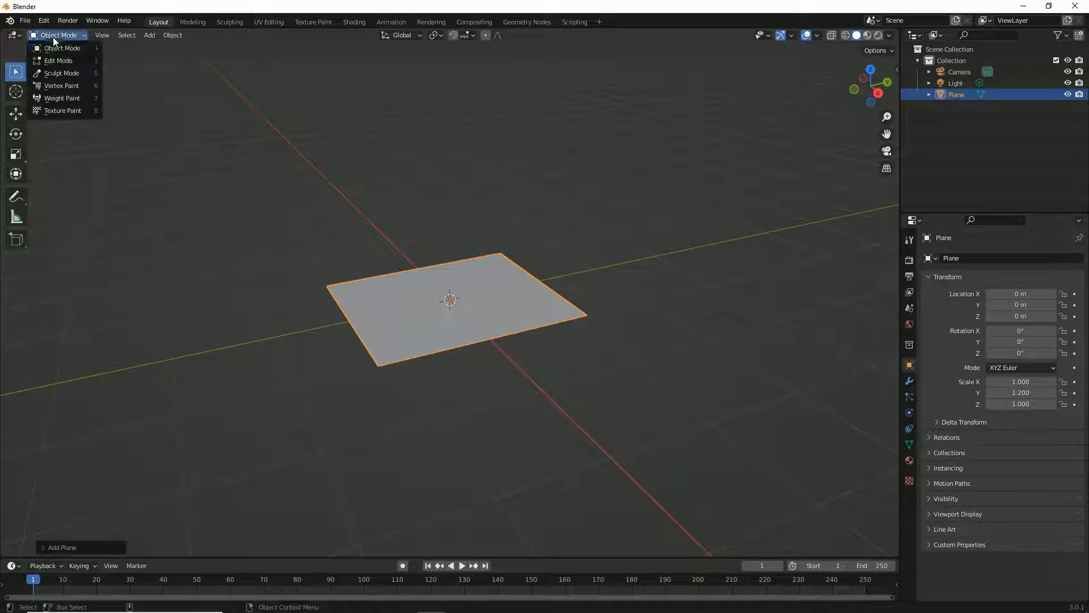
pyautogui.click(72, 60)
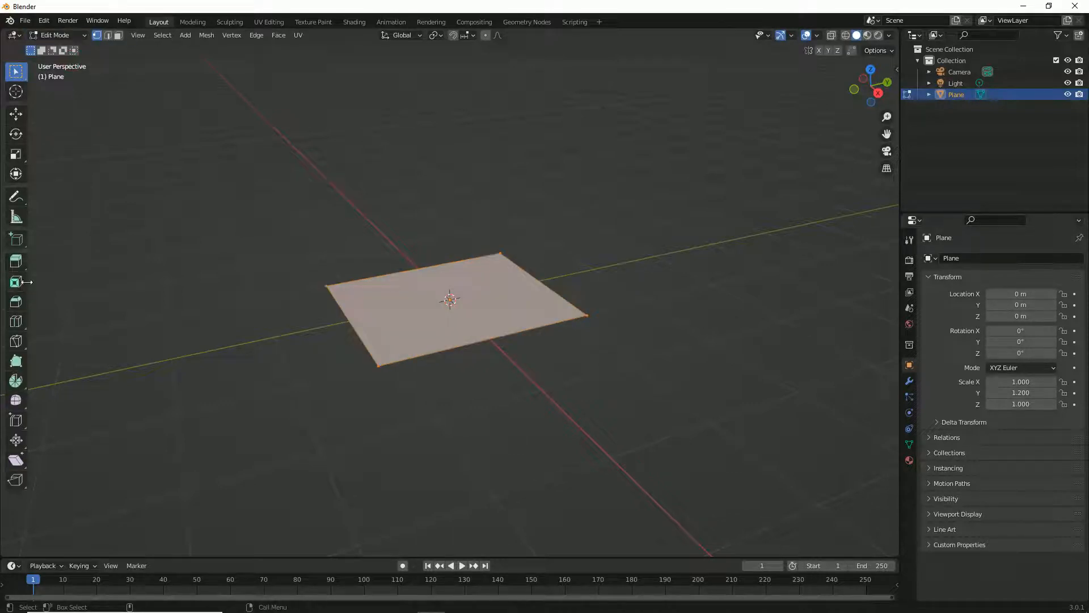
pyautogui.click(16, 321)
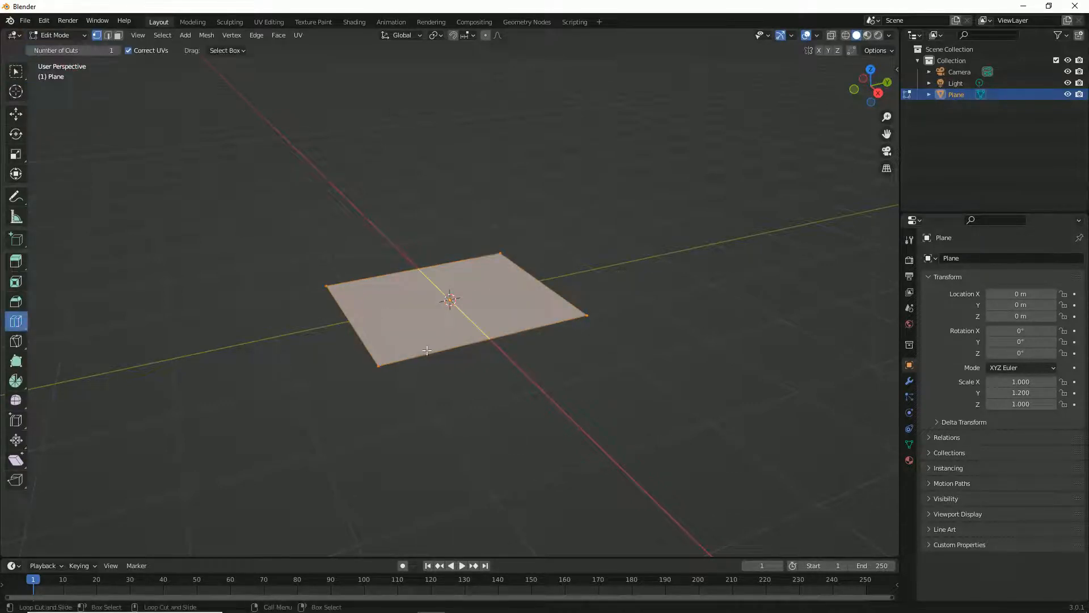
pyautogui.click(480, 340)
pyautogui.click(422, 346)
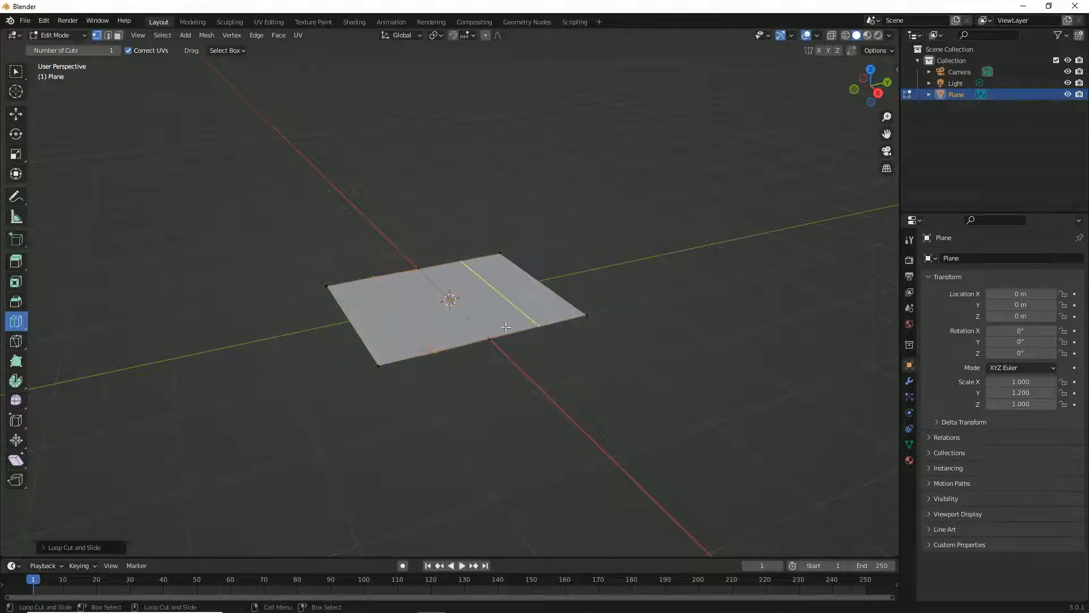
pyautogui.click(544, 318)
# Select the two outer edge loops and scale them along Y until they sit close to the plane's side edges.
pyautogui.press('w')
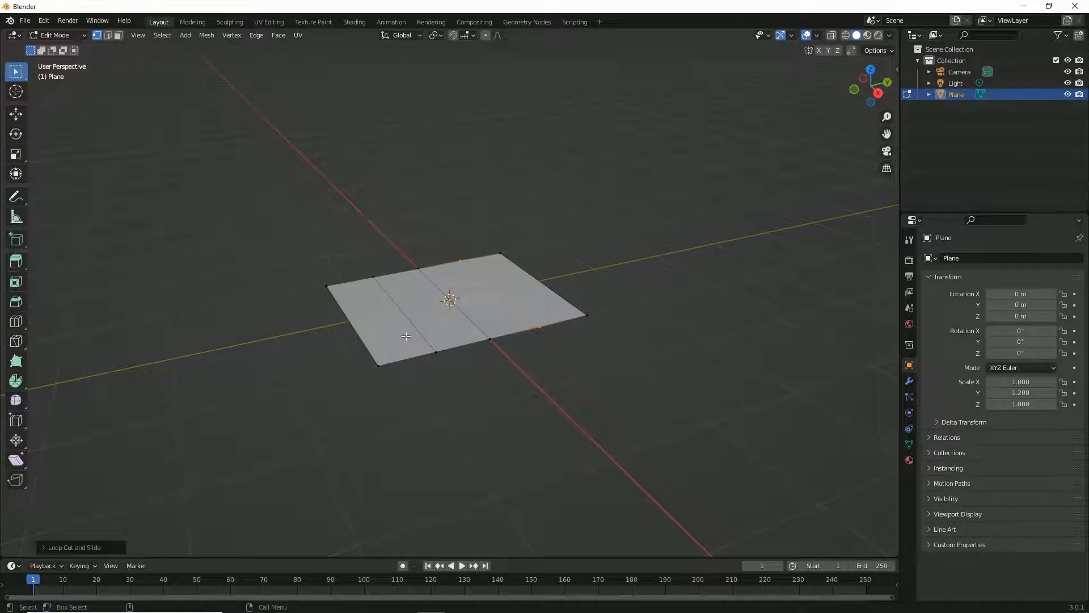
pyautogui.keyDown('alt'); pyautogui.keyDown('shift'); pyautogui.click(418, 336); pyautogui.keyUp('shift'); pyautogui.keyUp('alt')
pyautogui.keyDown('alt'); pyautogui.keyDown('shift'); pyautogui.click(521, 312); pyautogui.keyUp('shift'); pyautogui.keyUp('alt')
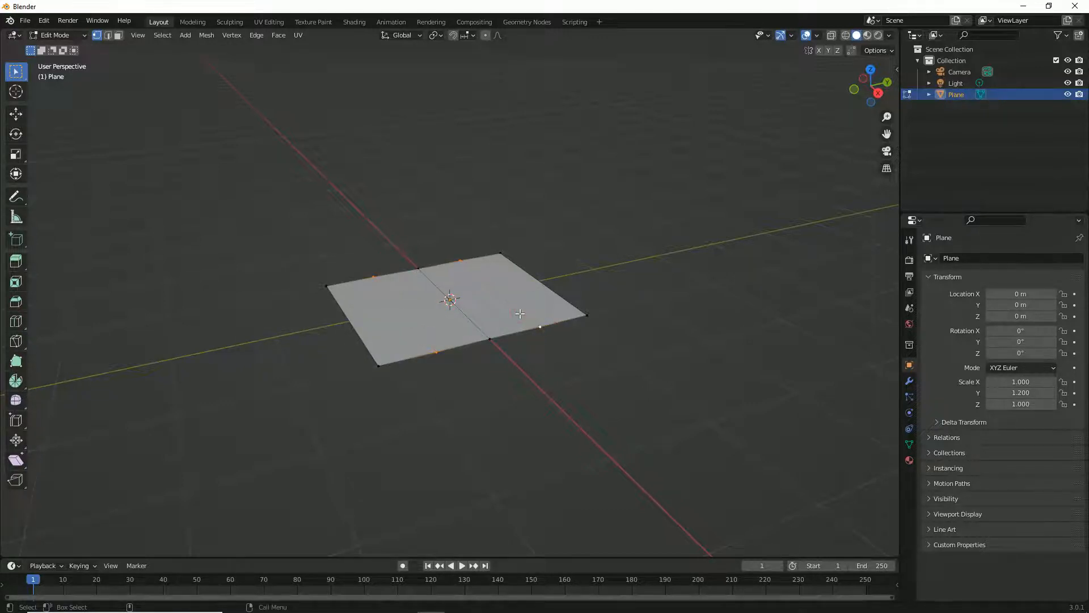
pyautogui.hotkey('shift', 'space')
pyautogui.press('s')
pyautogui.moveTo(487, 292); pyautogui.dragTo(515, 293)
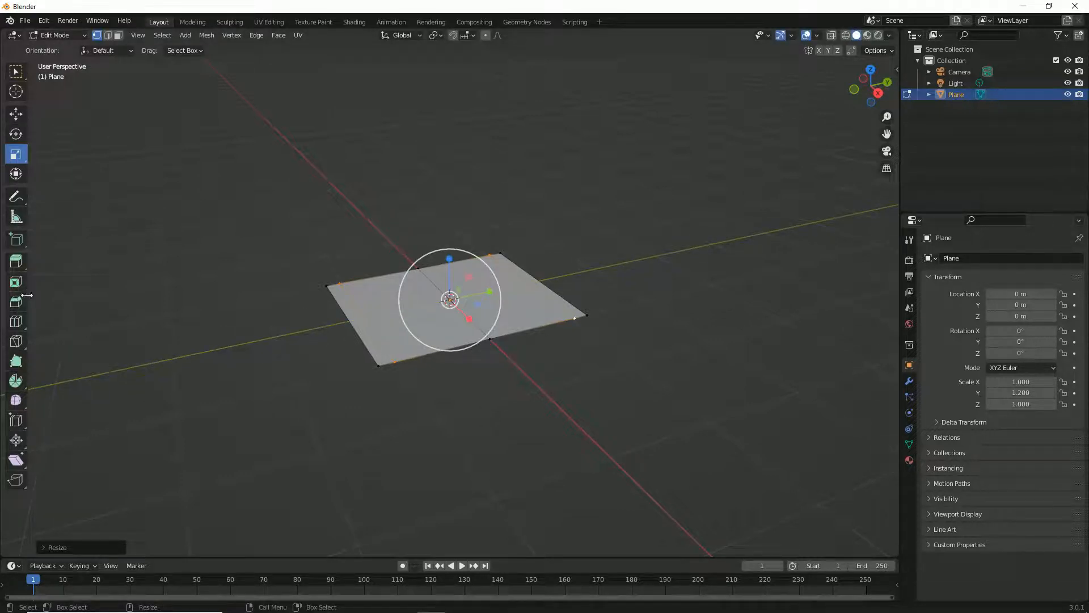
# Add a loop cut inside each of the two narrow strips along the plane's side edges.
pyautogui.click(16, 321)
pyautogui.click(557, 329)
pyautogui.click(581, 321)
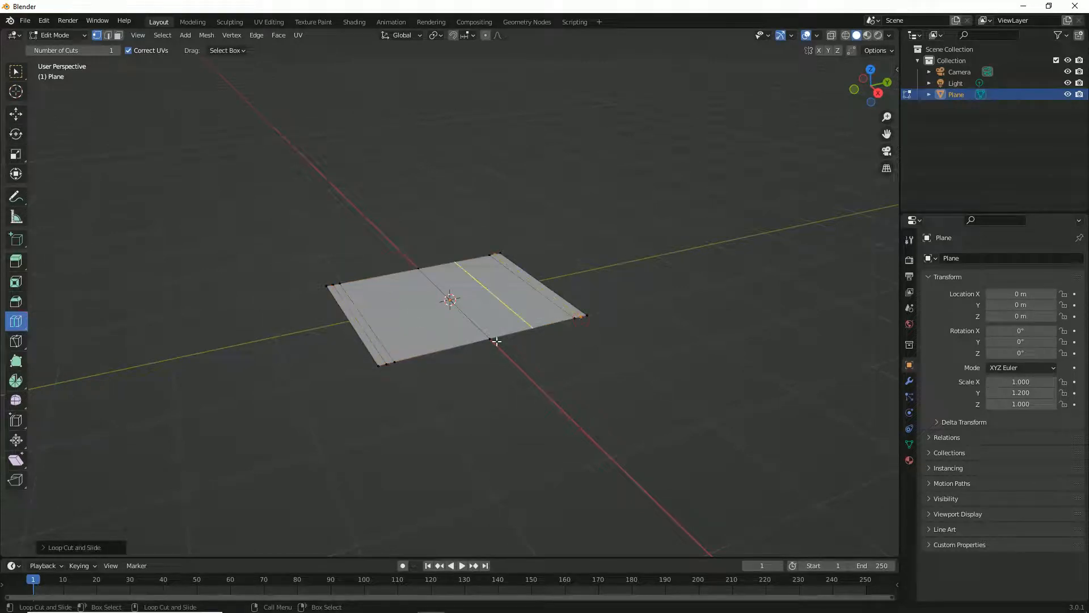
# Select the new edge loops in both side strips and move them slightly up along Z to form ridges.
pyautogui.press('w')
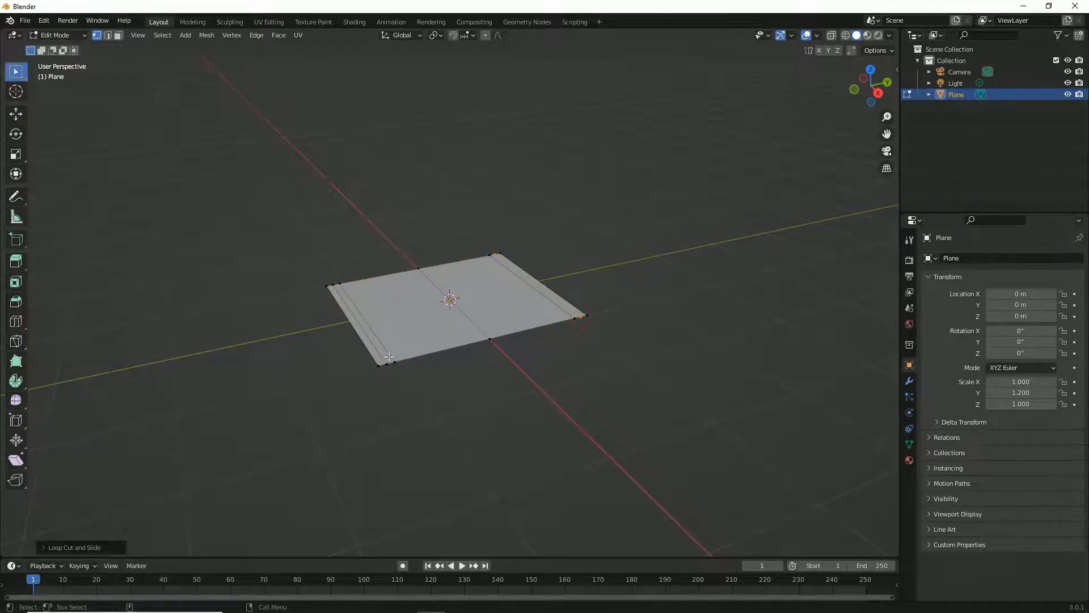
pyautogui.click(384, 357)
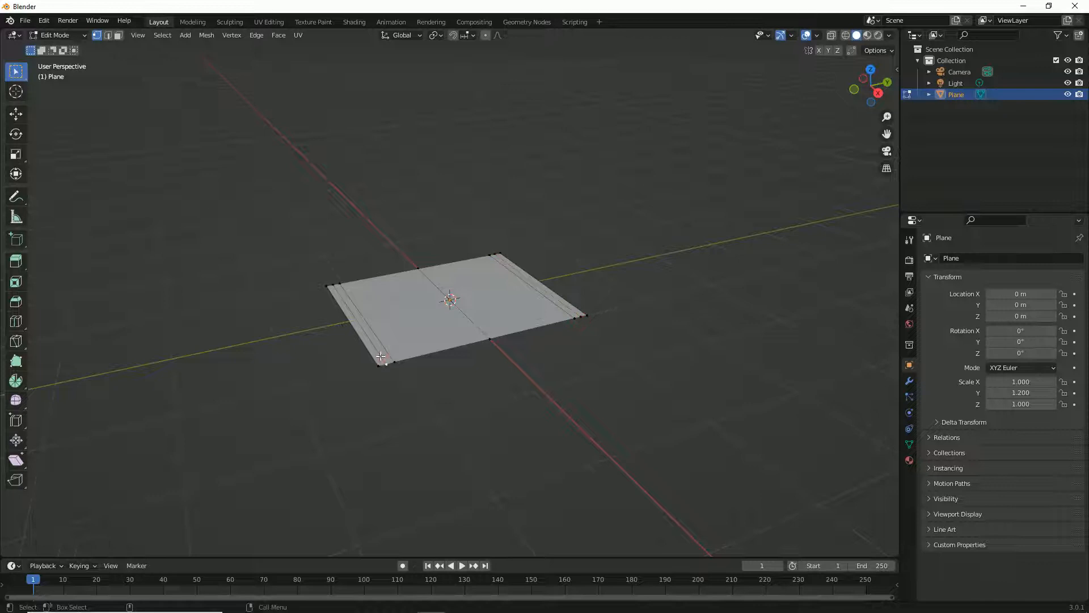
pyautogui.keyDown('alt'); pyautogui.keyDown('shift'); pyautogui.click(565, 308); pyautogui.keyUp('shift'); pyautogui.keyUp('alt')
pyautogui.hotkey('shift', 'space')
pyautogui.press('g')
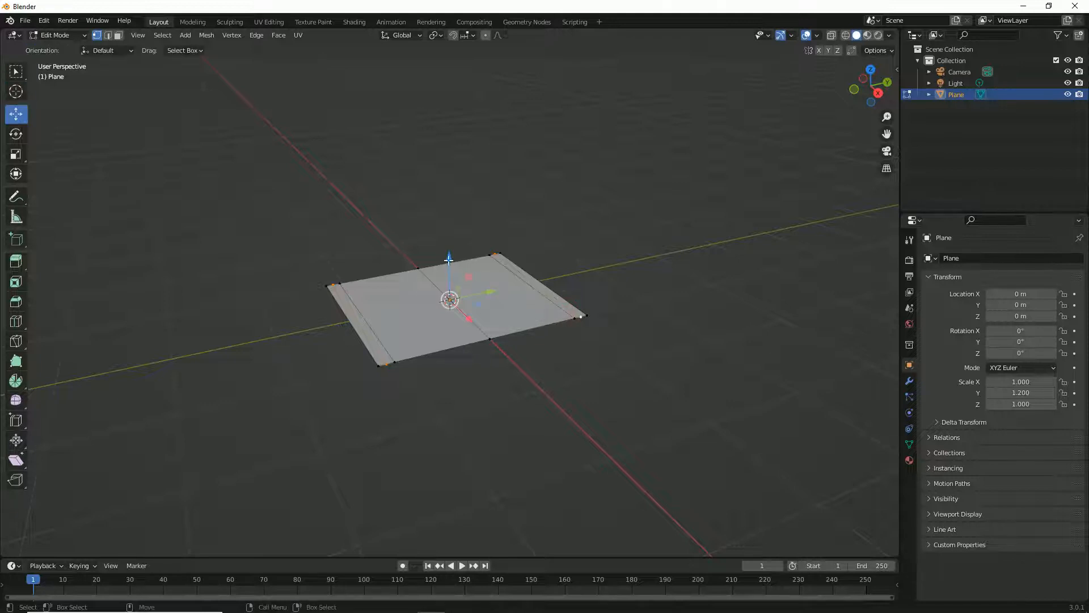
pyautogui.moveTo(448, 257); pyautogui.dragTo(441, 251)
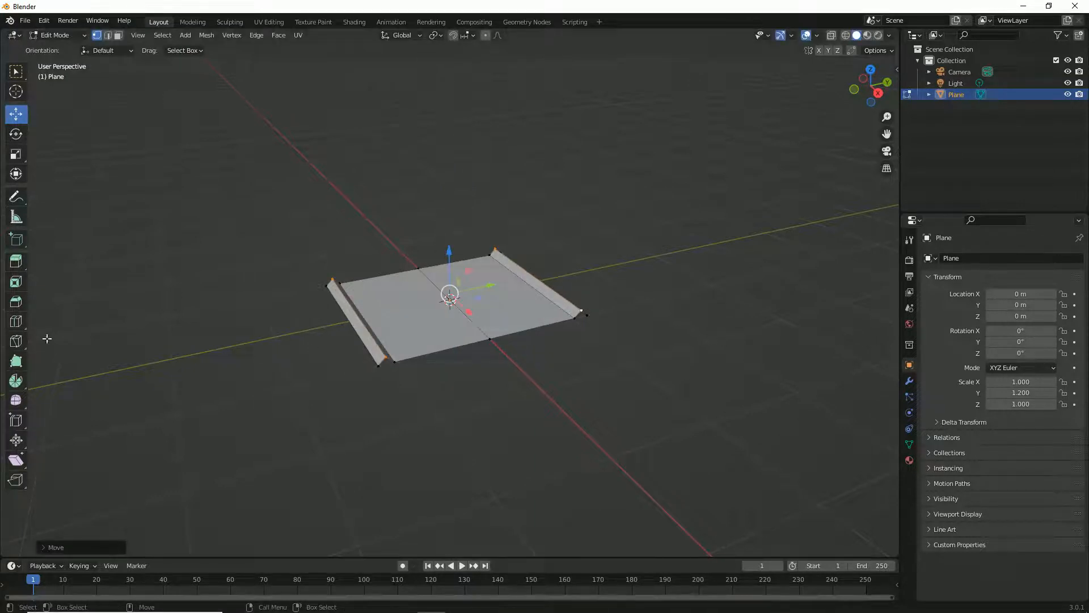
# Add a crosswise loop cut along the Y axis through the middle of the plane and both ridges.
pyautogui.click(16, 321)
pyautogui.click(336, 313)
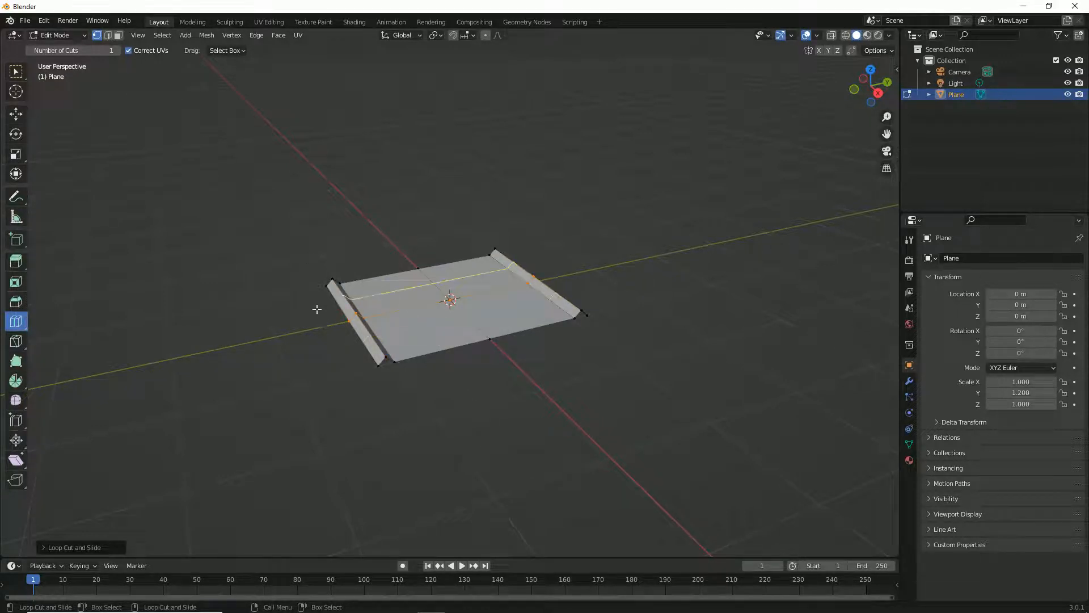
pyautogui.moveTo(318, 423)
pyautogui.mouseDown(button='middle')
pyautogui.moveTo(312, 390)
pyautogui.moveTo(469, 421)
pyautogui.moveTo(437, 343)
pyautogui.moveTo(304, 420)
pyautogui.moveTo(167, 380)
pyautogui.moveTo(325, 381)
pyautogui.moveTo(333, 425)
pyautogui.moveTo(319, 414)
pyautogui.mouseUp(button='middle')
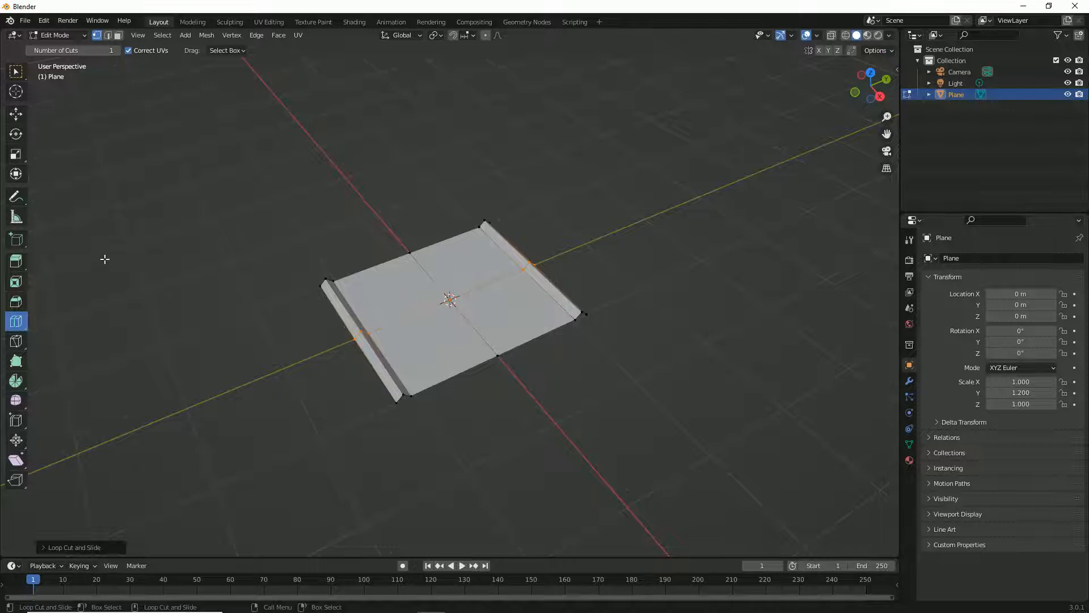
# Select the four large flat faces between the ridges in face selection mode and create a material with a red base color.
pyautogui.press('w')
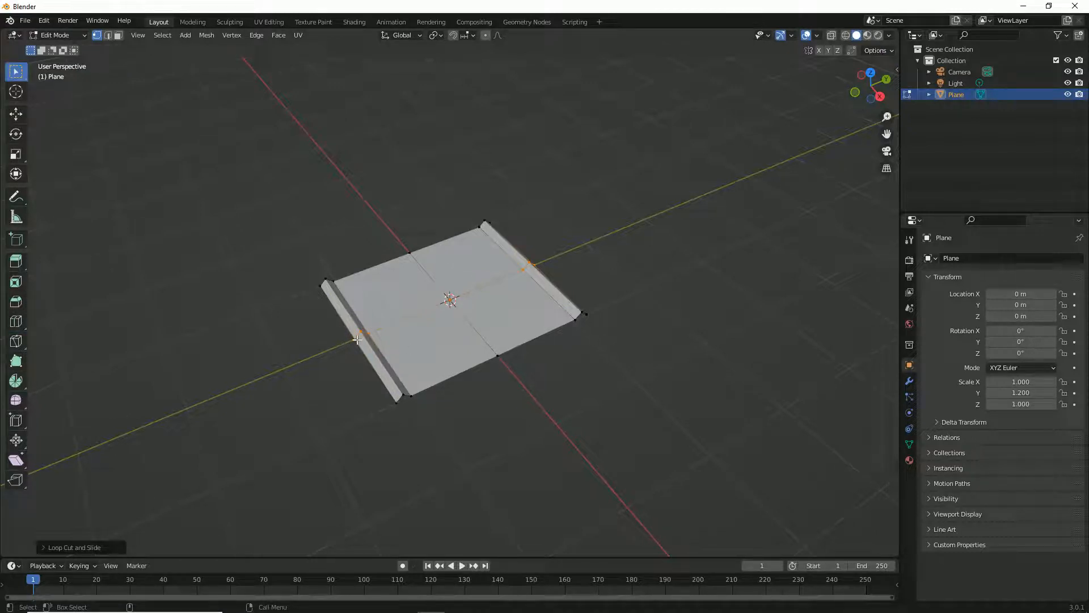
pyautogui.click(118, 36)
pyautogui.click(420, 271)
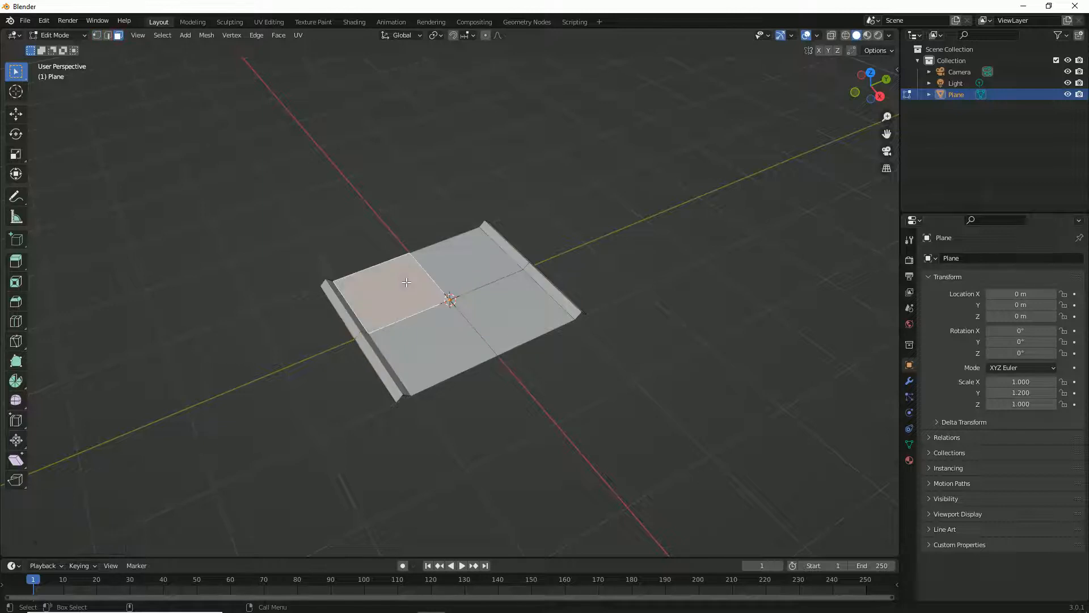
pyautogui.keyDown('shift'); pyautogui.click(478, 279); pyautogui.keyUp('shift')
pyautogui.keyDown('shift'); pyautogui.click(518, 323); pyautogui.keyUp('shift')
pyautogui.keyDown('shift'); pyautogui.click(461, 359); pyautogui.keyUp('shift')
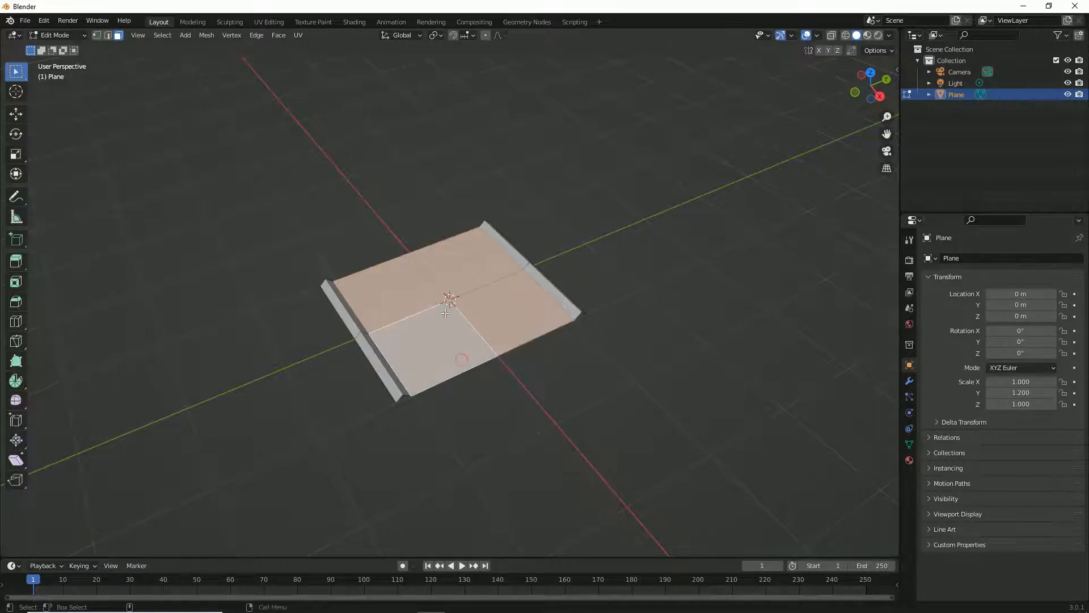
pyautogui.click(910, 460)
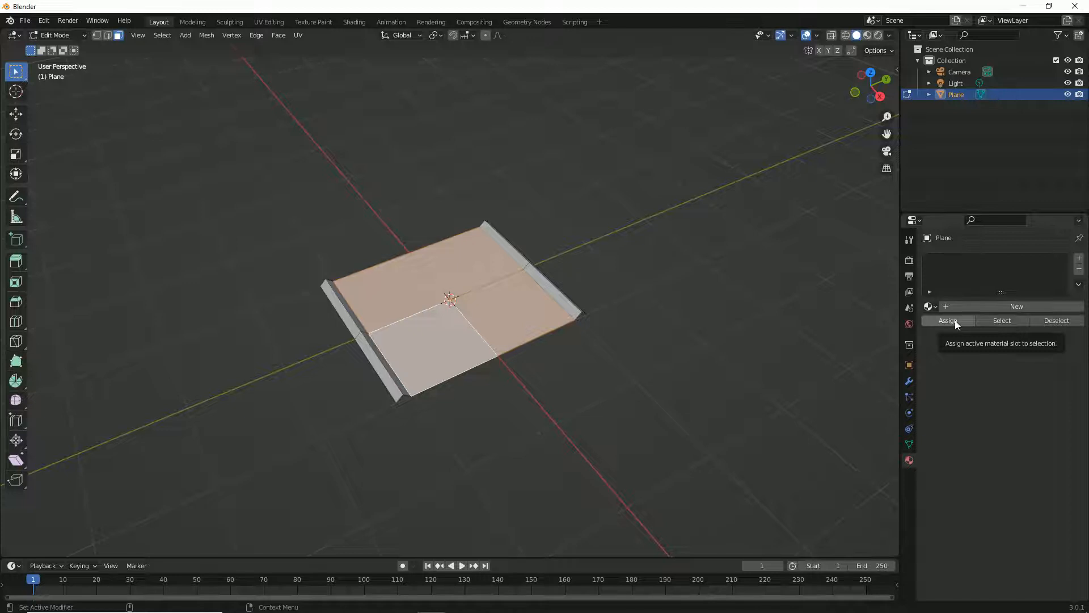
pyautogui.click(963, 307)
pyautogui.click(1026, 440)
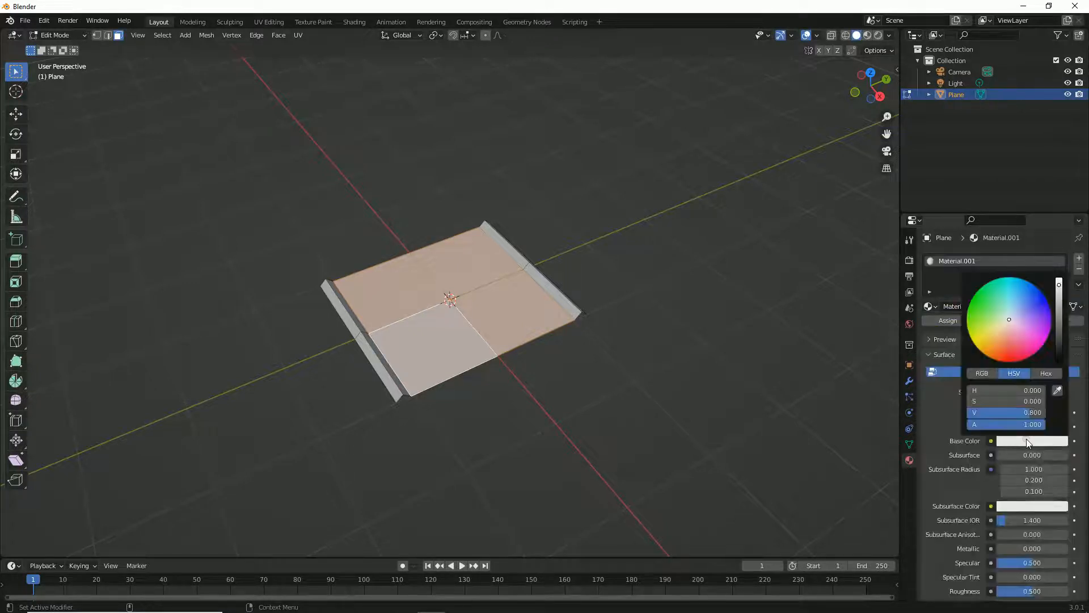
pyautogui.moveTo(1013, 316); pyautogui.dragTo(1025, 375)
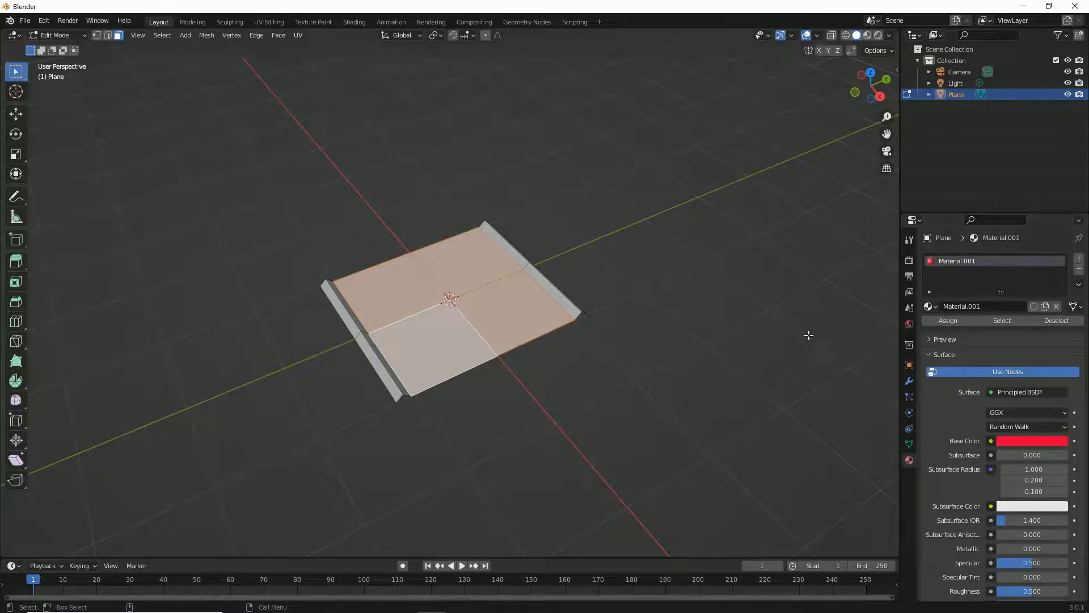
# Select only the ridge faces on both sides of the positive-X half and create a second material in a new slot.
pyautogui.click(568, 420)
pyautogui.moveTo(501, 441); pyautogui.dragTo(349, 367, button='middle')
pyautogui.click(349, 363)
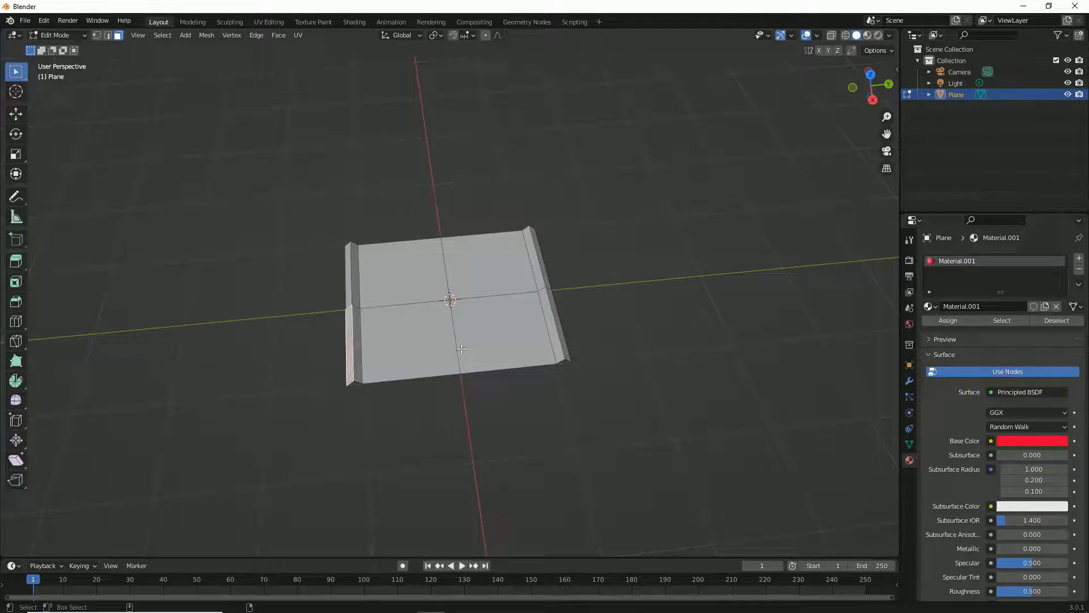
pyautogui.click(355, 342)
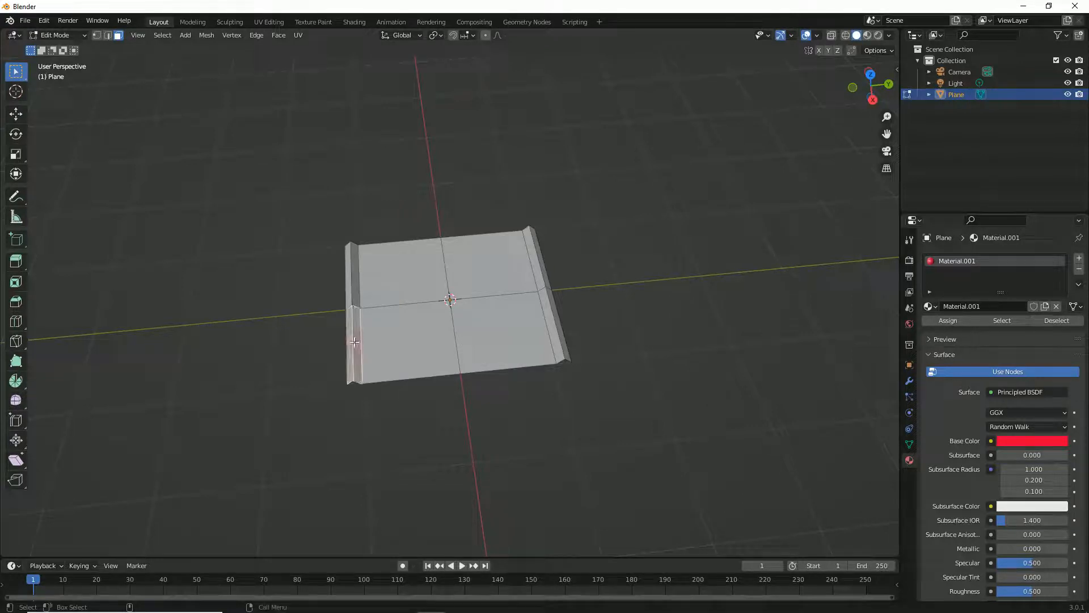
pyautogui.moveTo(354, 446); pyautogui.dragTo(365, 433, button='middle')
pyautogui.scroll(3, 364, 433)
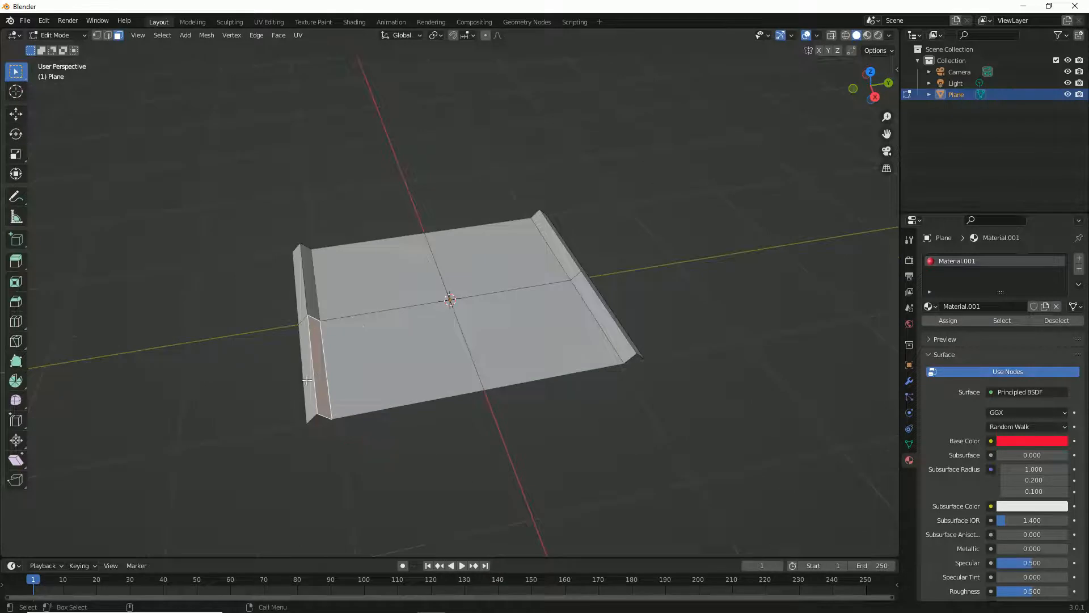
pyautogui.click(316, 376)
pyautogui.keyDown('alt'); pyautogui.click(317, 381); pyautogui.keyUp('alt')
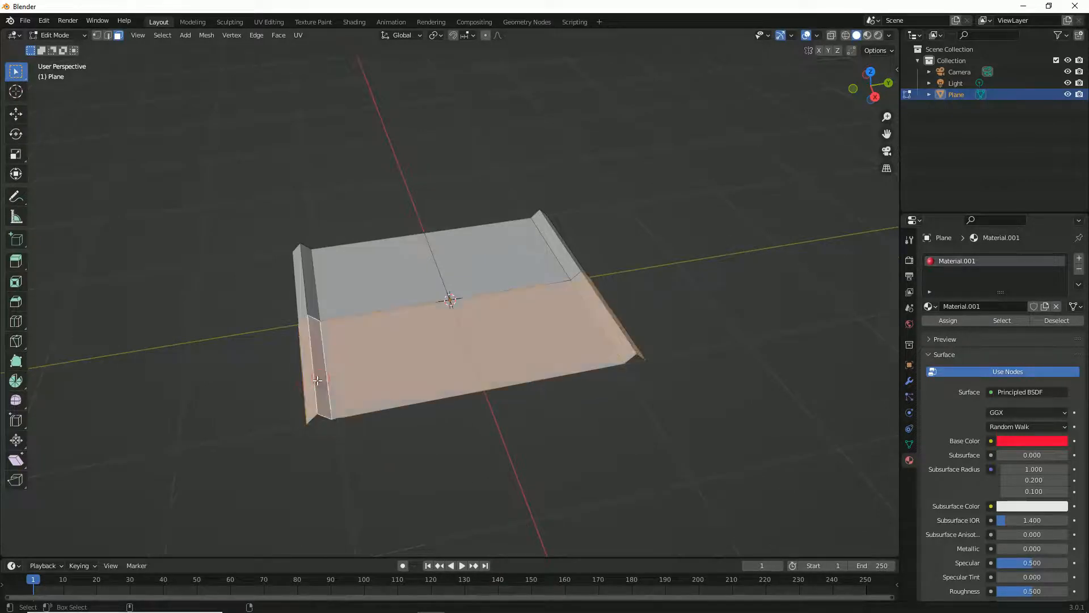
pyautogui.keyDown('ctrl'); pyautogui.moveTo(559, 411); pyautogui.dragTo(411, 368); pyautogui.keyUp('ctrl')
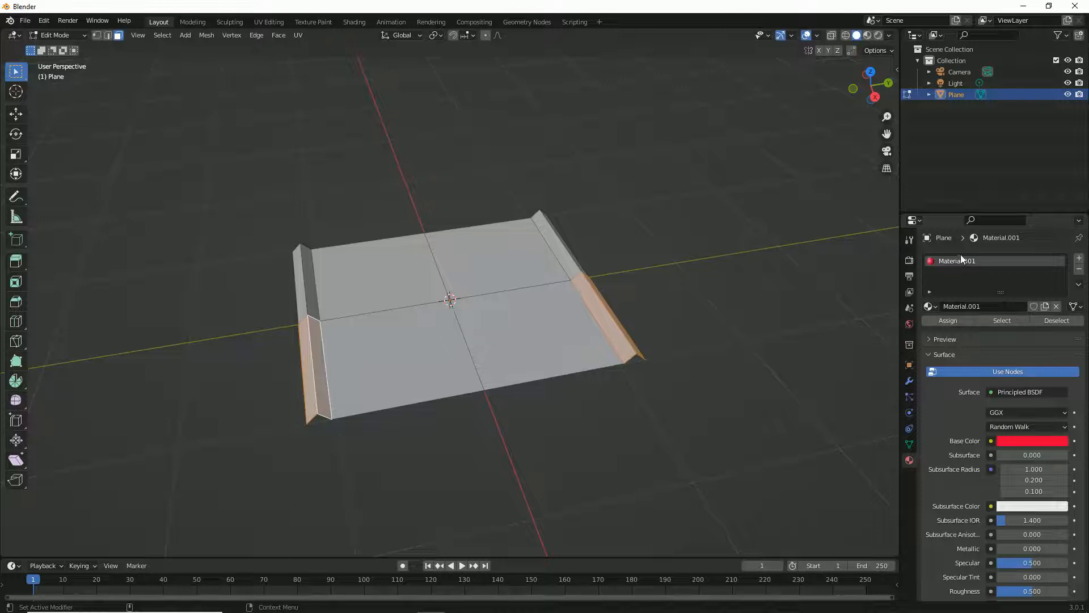
pyautogui.click(1079, 258)
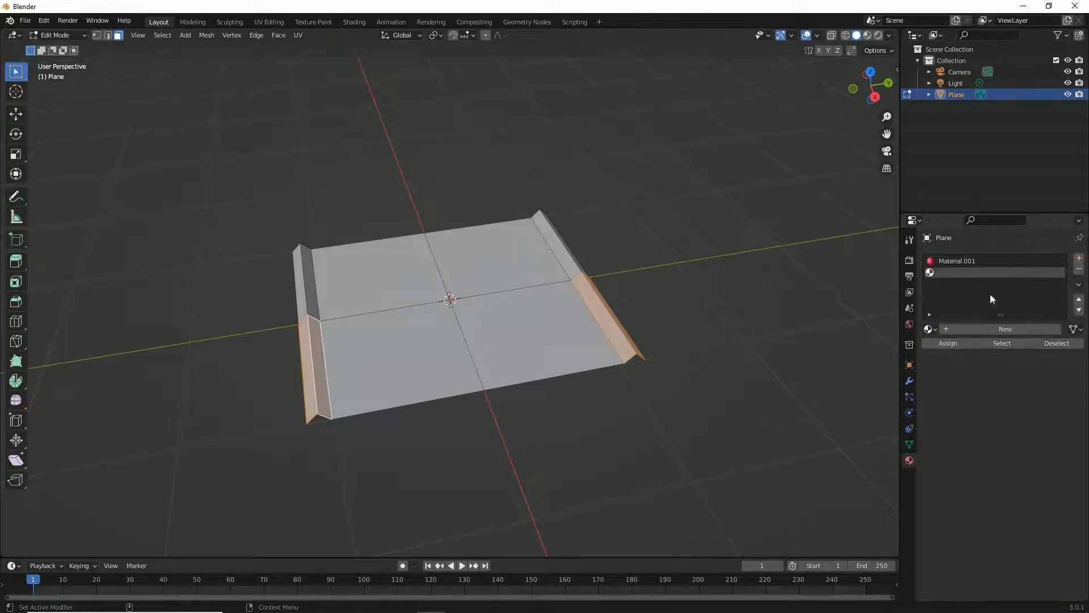
pyautogui.click(977, 330)
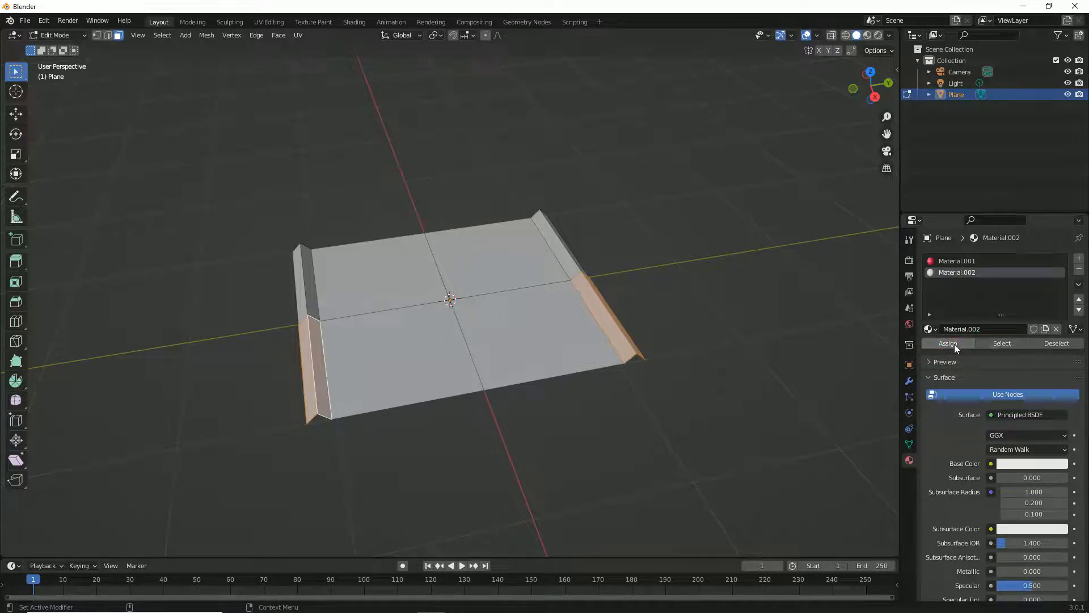
# Select the ridge faces on both sides of the negative-X half and create a third material with a green base color, H 0.335, S 1.0, V 0.8.
pyautogui.click(601, 237)
pyautogui.moveTo(598, 237); pyautogui.dragTo(230, 263)
pyautogui.keyDown('ctrl'); pyautogui.moveTo(373, 211); pyautogui.dragTo(469, 251); pyautogui.keyUp('ctrl')
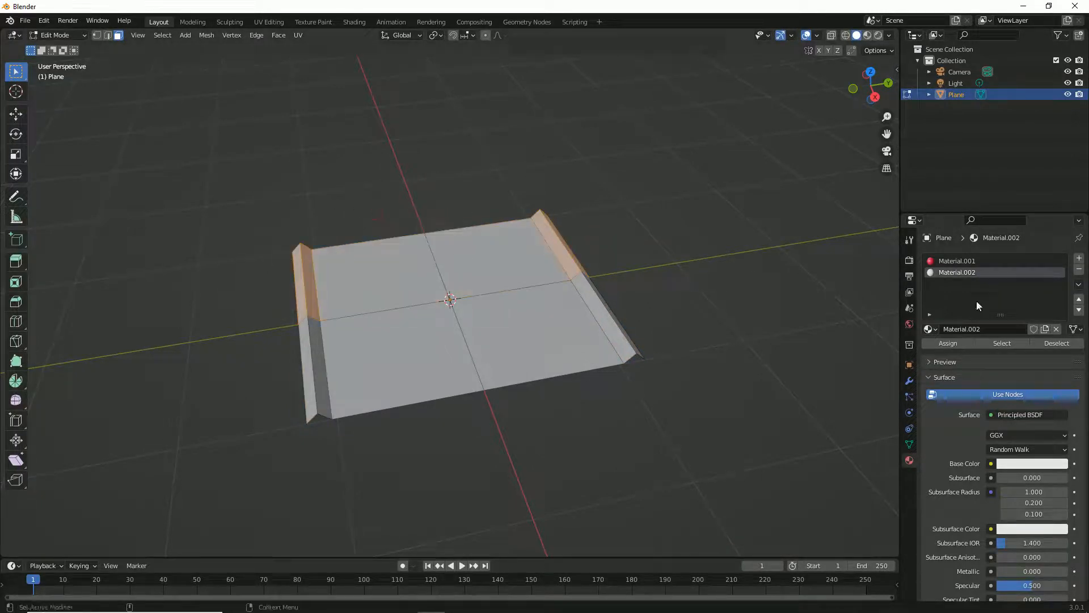
pyautogui.click(1079, 260)
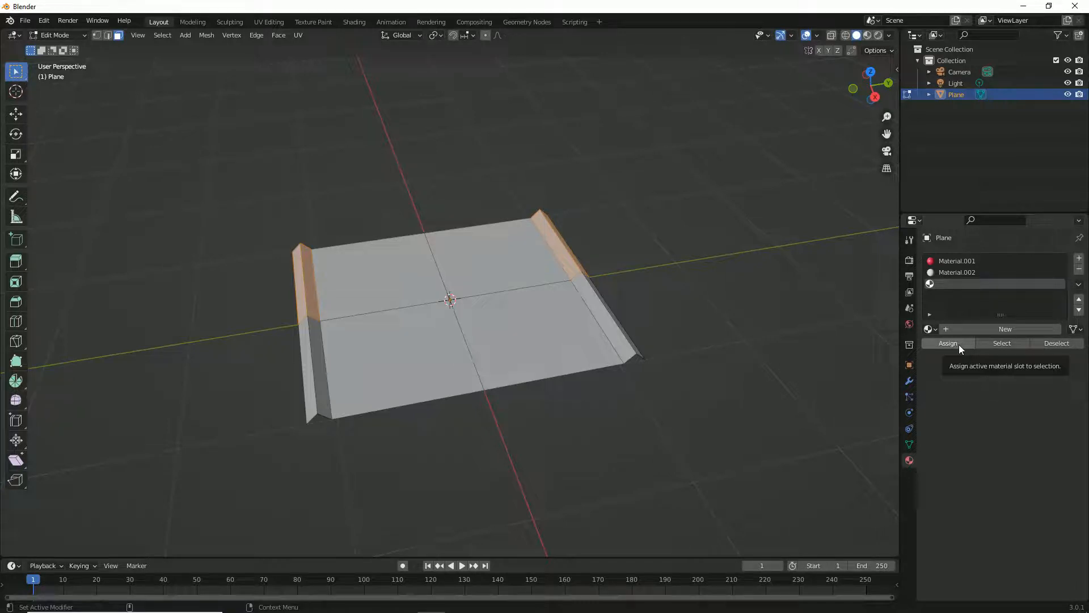
pyautogui.click(975, 331)
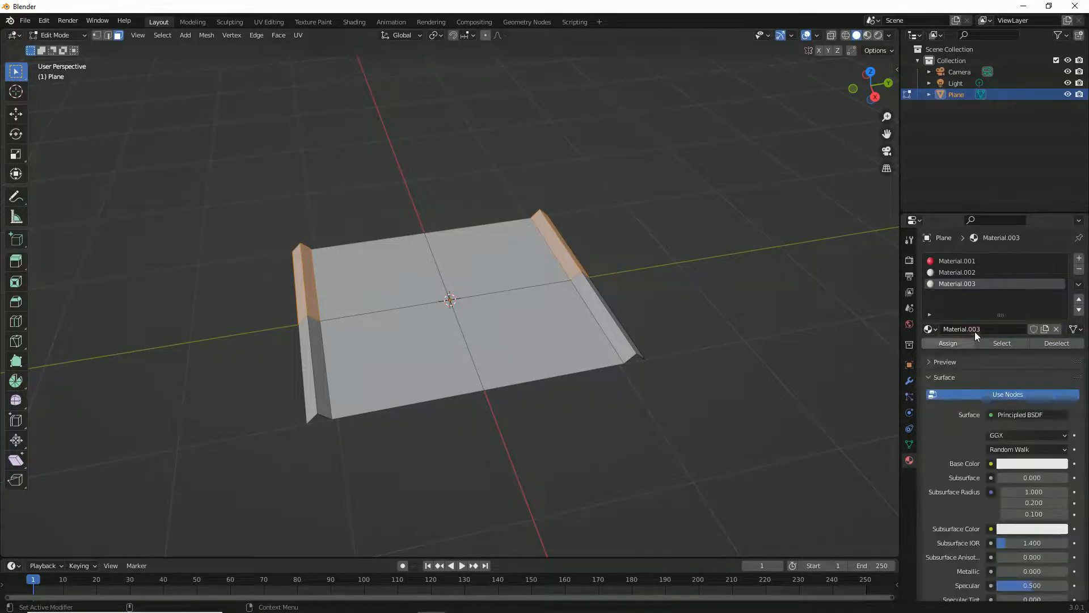
pyautogui.click(1047, 465)
pyautogui.moveTo(1019, 352)
pyautogui.mouseDown()
pyautogui.moveTo(1047, 403)
pyautogui.moveTo(938, 319)
pyautogui.moveTo(974, 317)
pyautogui.mouseUp()
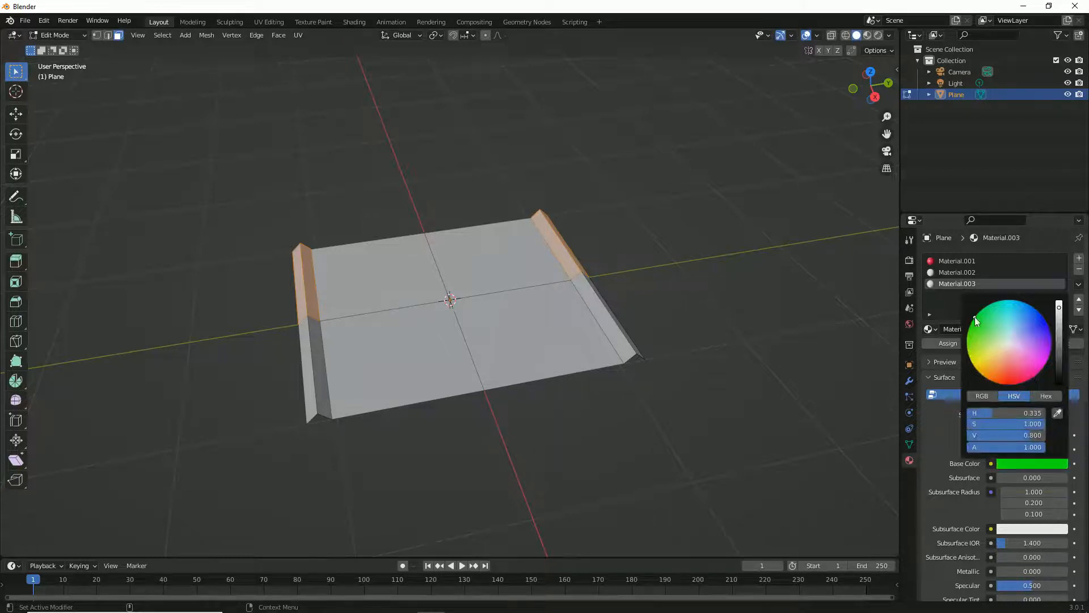
# Assign the green Material.003 to the selected ridge faces on the negative-X half and clear the selection.
pyautogui.click(939, 297)
pyautogui.click(954, 345)
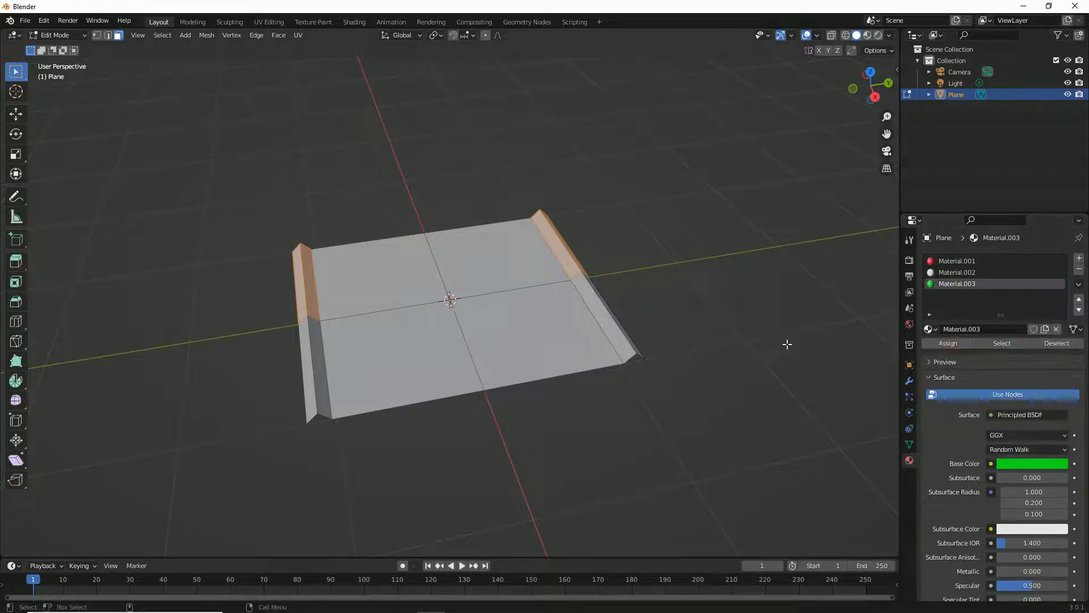
pyautogui.click(683, 433)
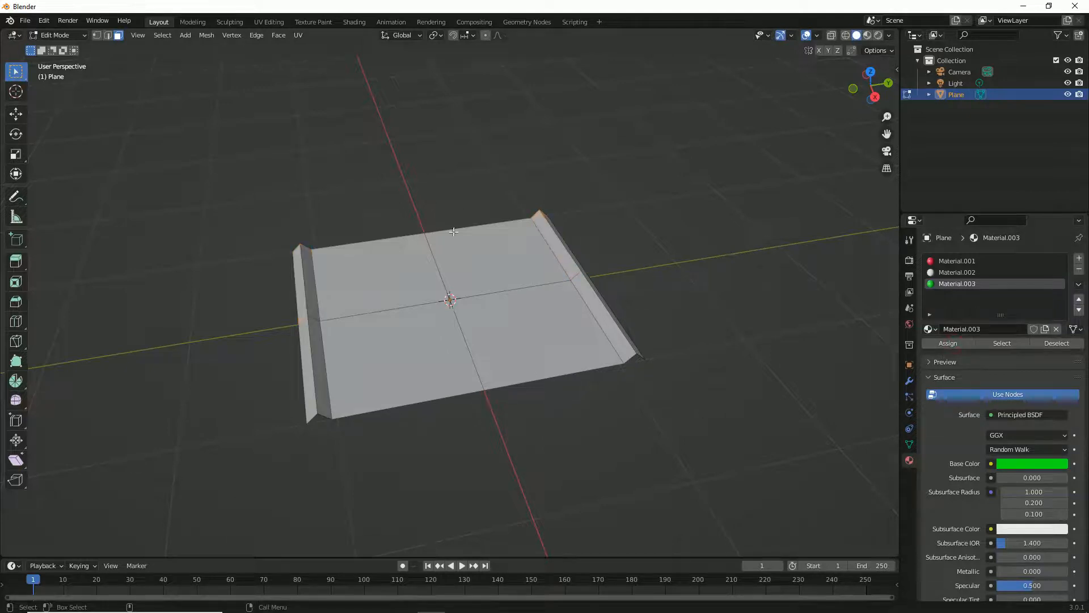
# Check the material assignments by selecting the faces of Material.003, Material.002 and Material.001 in turn.
pyautogui.click(1001, 344)
pyautogui.click(976, 273)
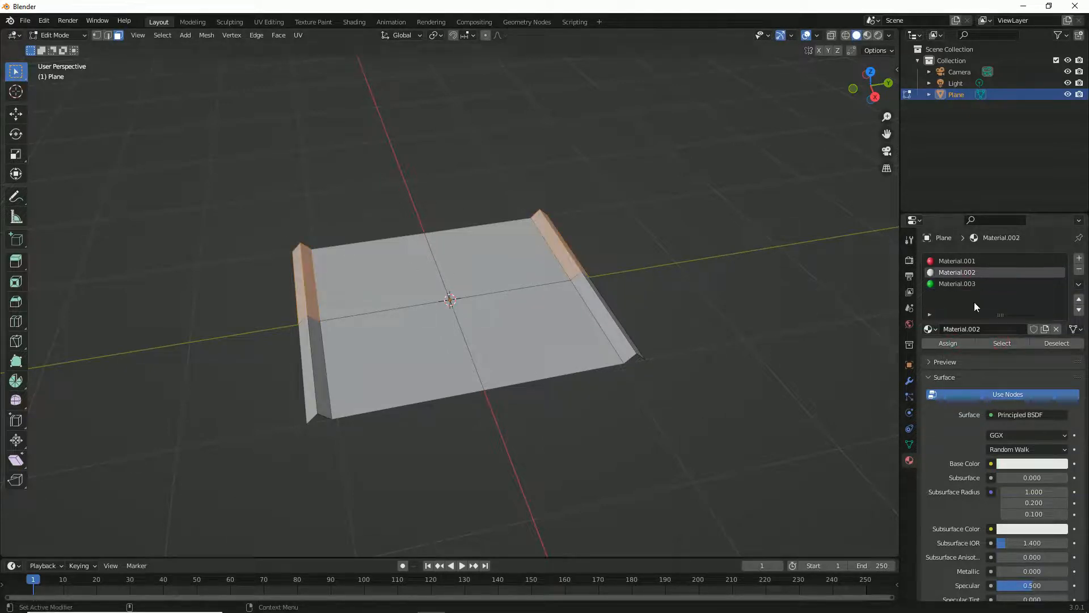
pyautogui.click(689, 283)
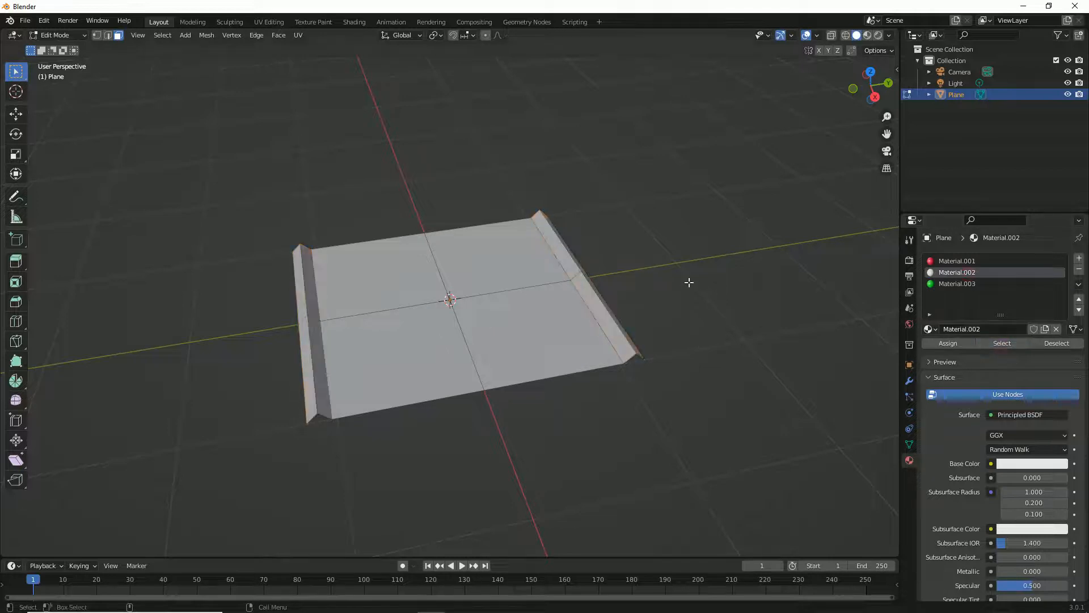
pyautogui.click(1011, 345)
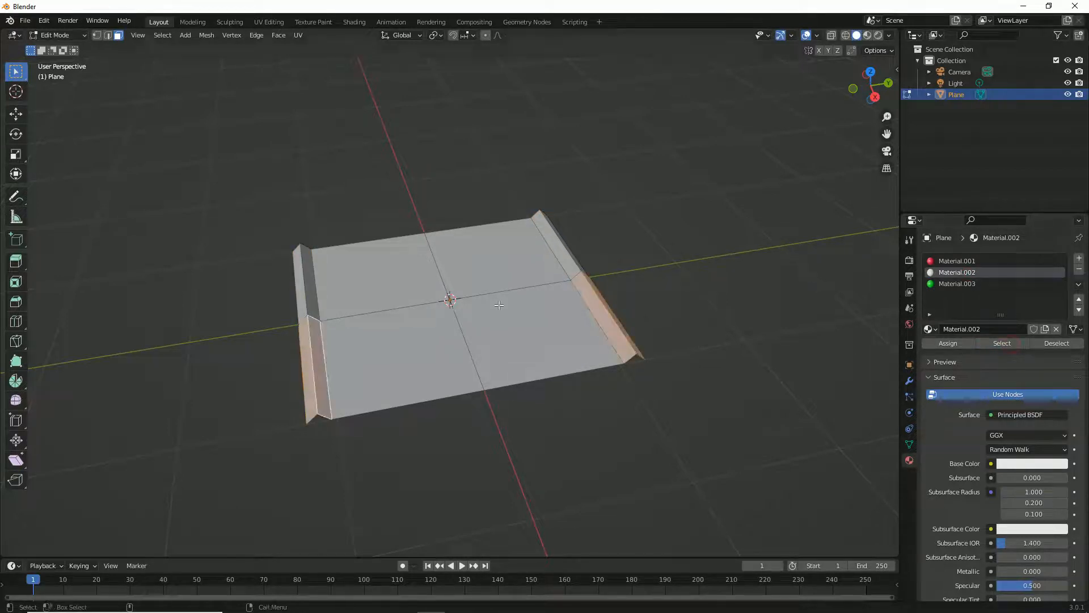
pyautogui.click(760, 296)
pyautogui.click(949, 260)
pyautogui.click(999, 344)
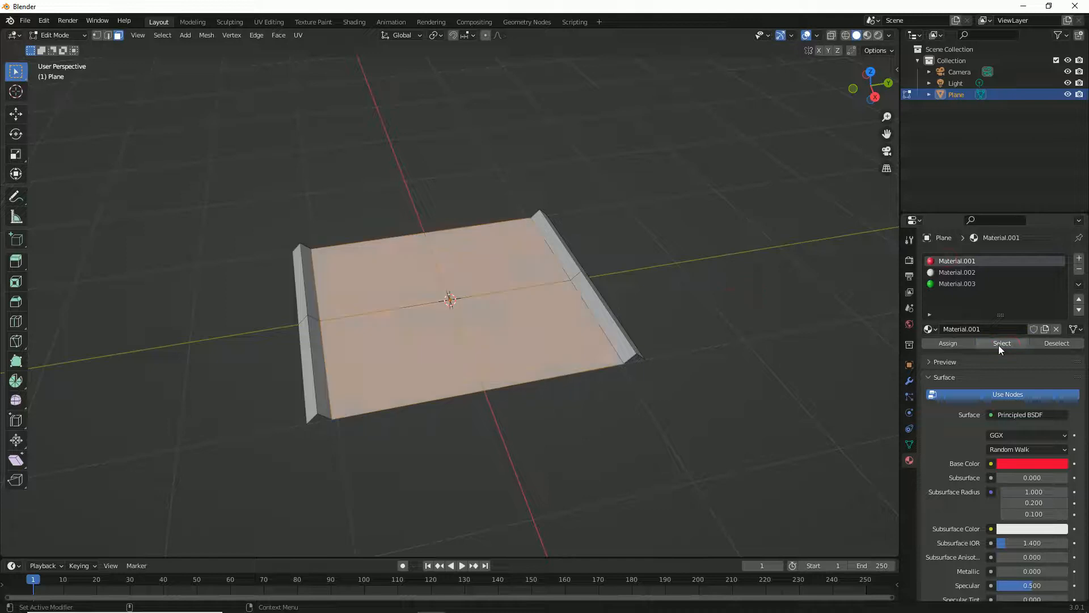
pyautogui.click(724, 321)
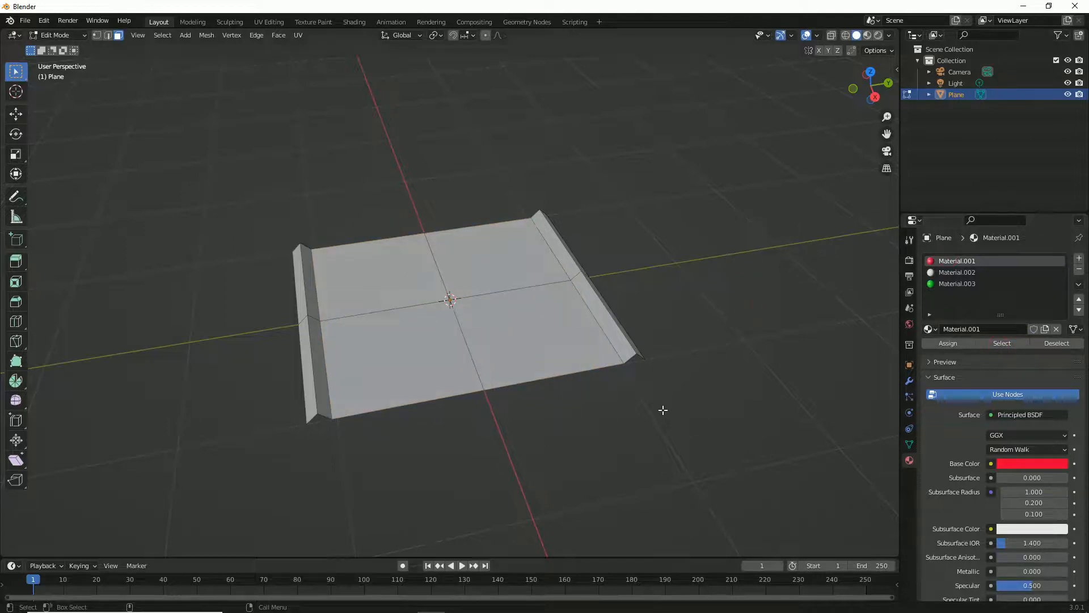
# Switch to the UV Editing workspace, select the flat faces of the mesh and set the UV selection to face mode.
pyautogui.click(270, 22)
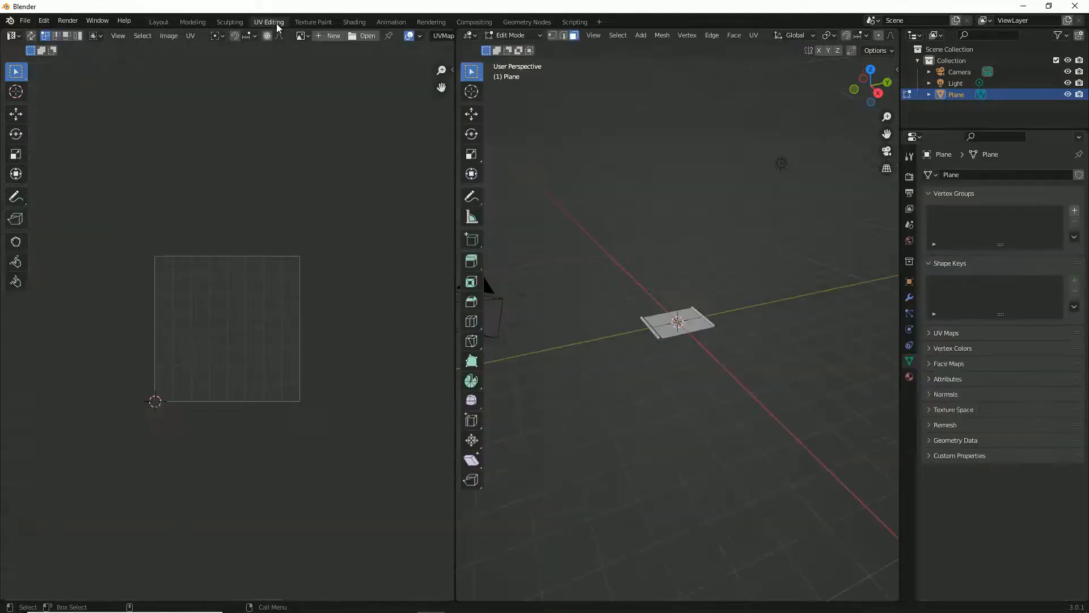
pyautogui.click(674, 332)
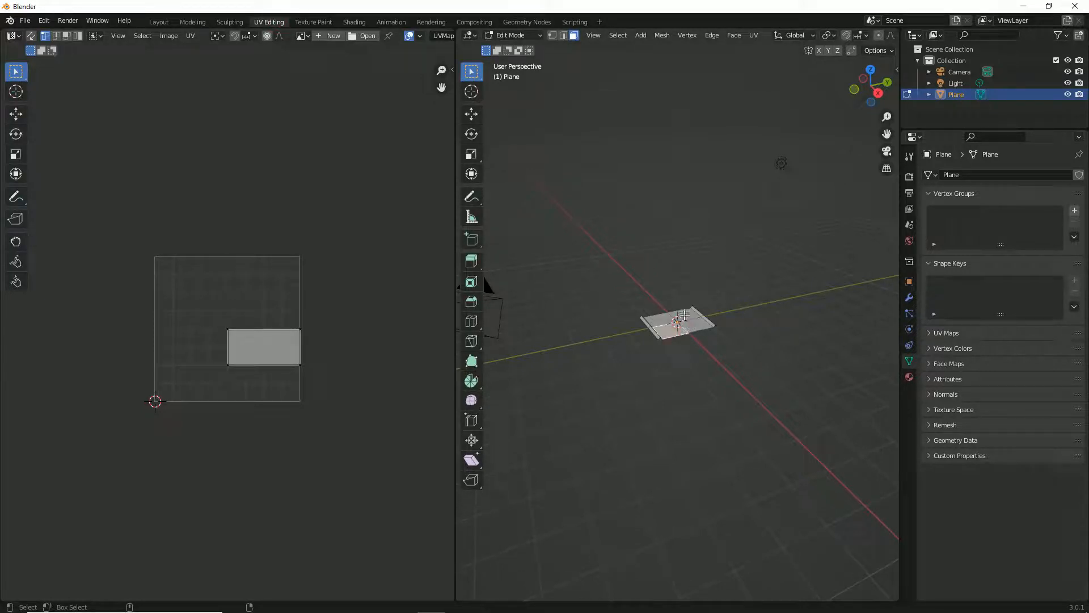
pyautogui.moveTo(656, 299); pyautogui.dragTo(683, 335)
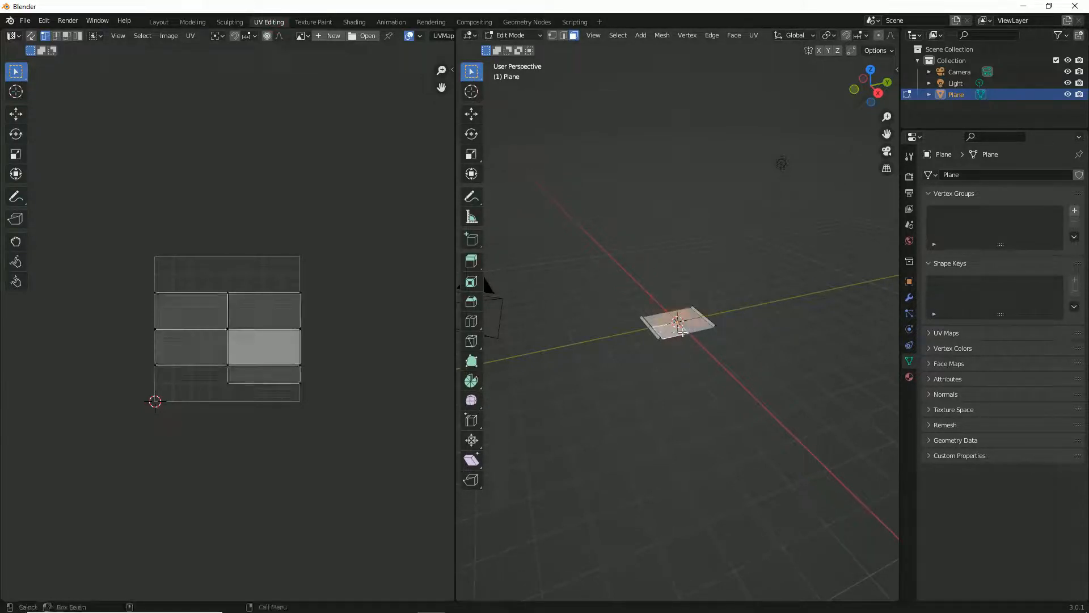
pyautogui.moveTo(335, 310); pyautogui.dragTo(171, 355)
pyautogui.scroll(3, 122, 358)
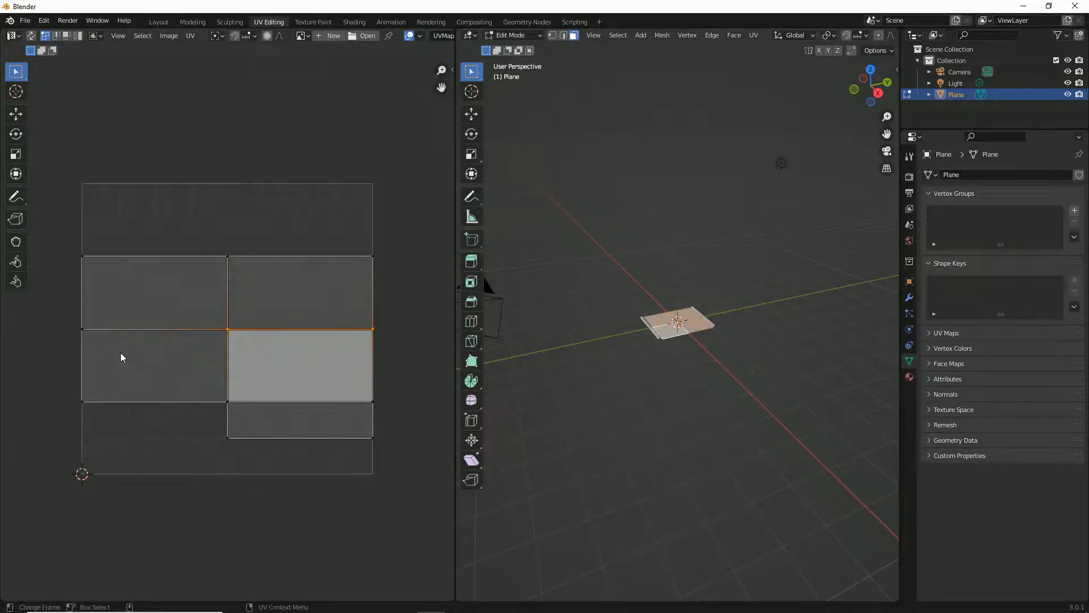
pyautogui.click(65, 37)
pyautogui.moveTo(397, 283); pyautogui.dragTo(144, 365)
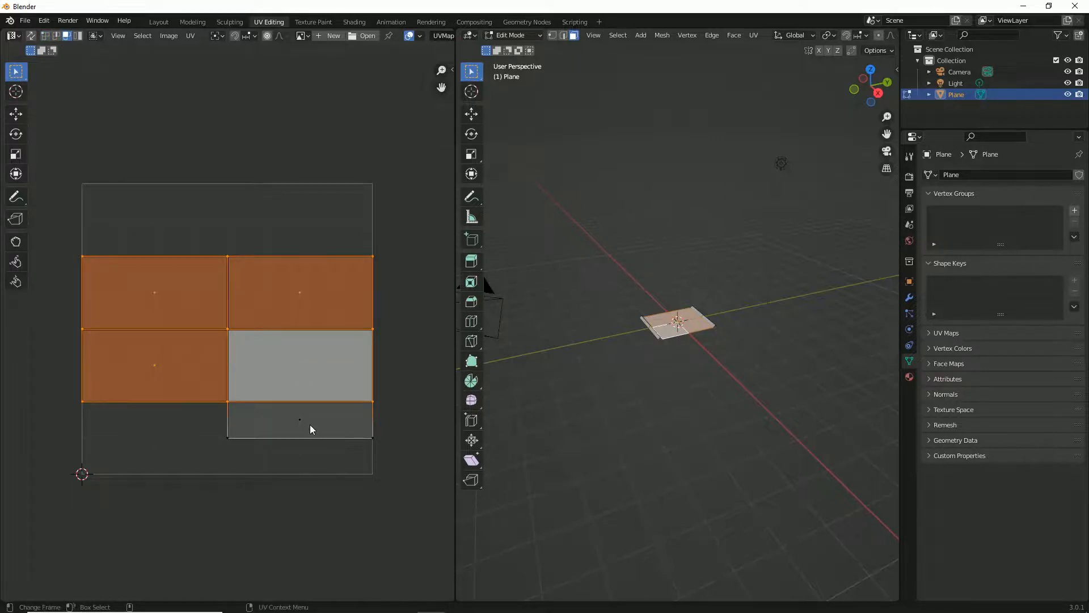
pyautogui.scroll(3, 326, 450)
pyautogui.click(339, 524)
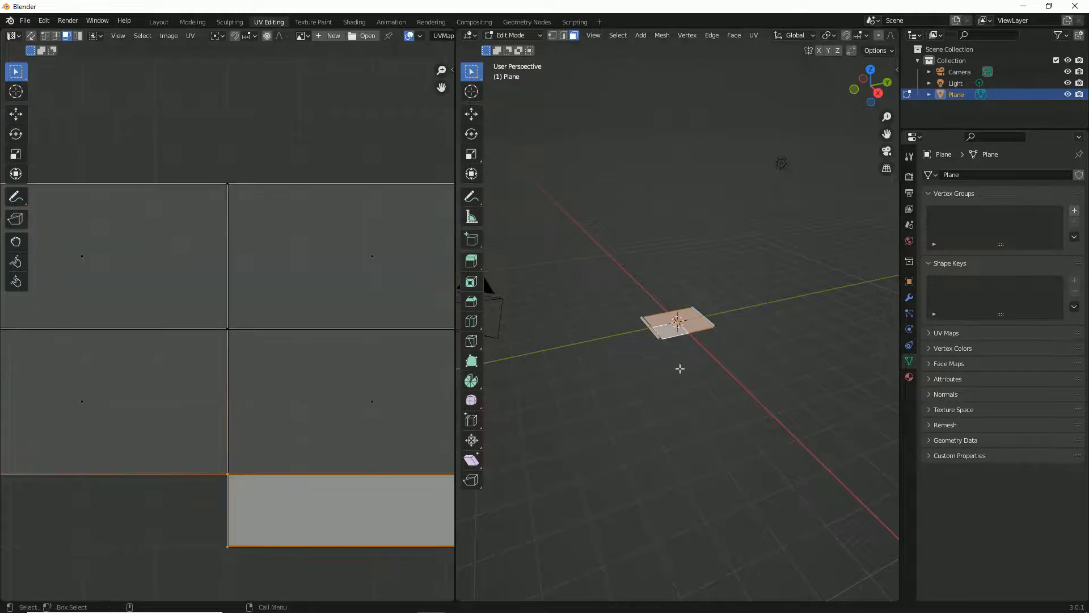
# Reselect only the four large flat faces between the ridges, leaving out every ridge face.
pyautogui.scroll(3, 675, 367)
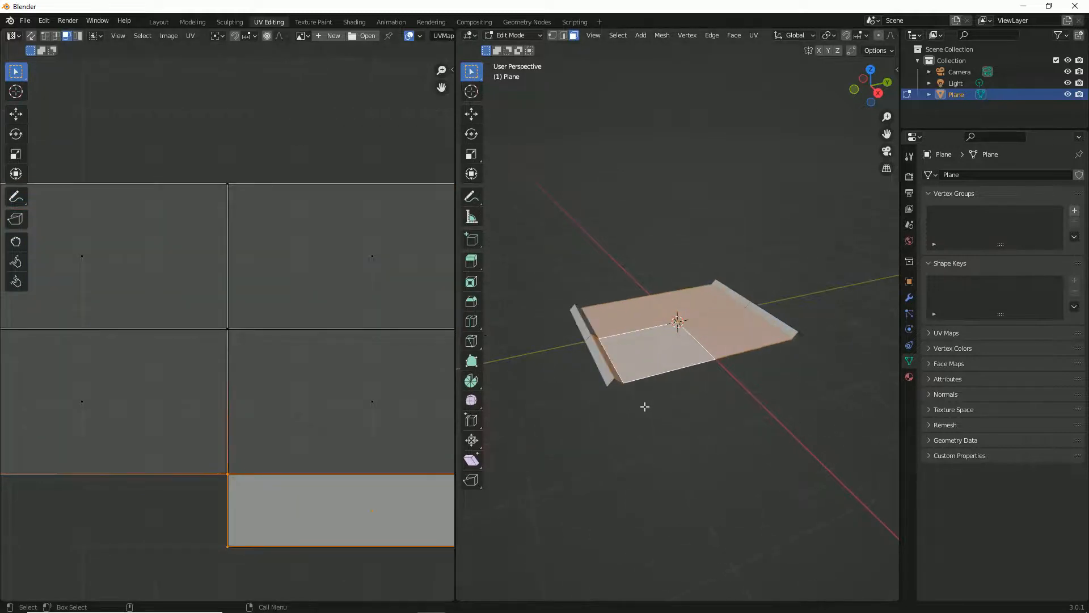
pyautogui.click(644, 433)
pyautogui.click(649, 359)
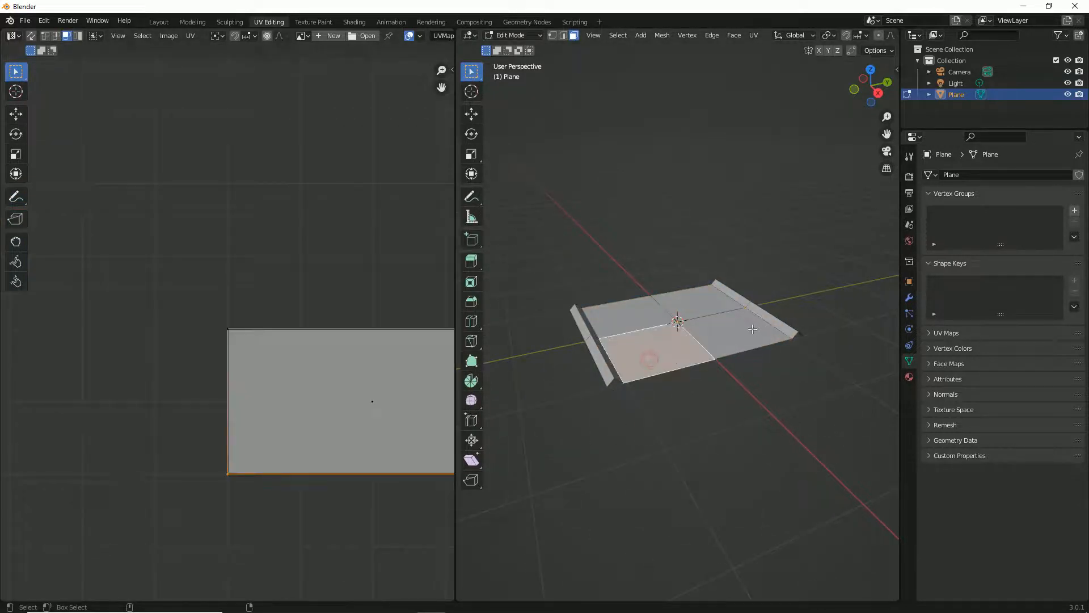
pyautogui.keyDown('shift'); pyautogui.click(711, 300); pyautogui.keyUp('shift')
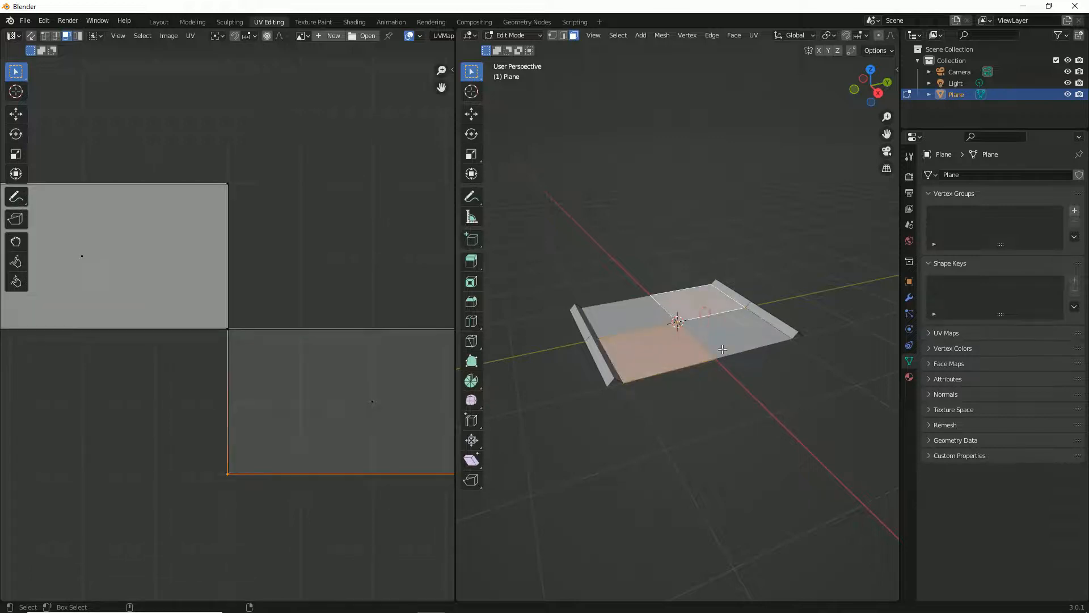
pyautogui.keyDown('shift'); pyautogui.click(750, 335); pyautogui.keyUp('shift')
pyautogui.keyDown('shift'); pyautogui.click(611, 310); pyautogui.keyUp('shift')
pyautogui.scroll(-4, 389, 404)
pyautogui.scroll(1, 389, 404)
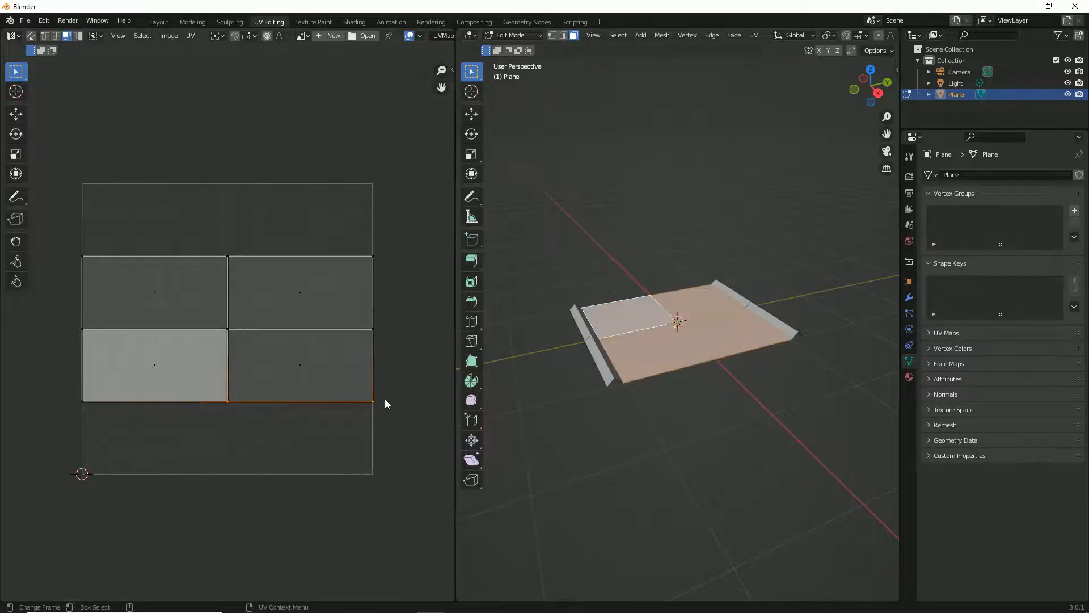
# Select the UVs of all four flat faces and scale them along Y until they fill the full UV square.
pyautogui.press('w')
pyautogui.press('e')
pyautogui.press('r')
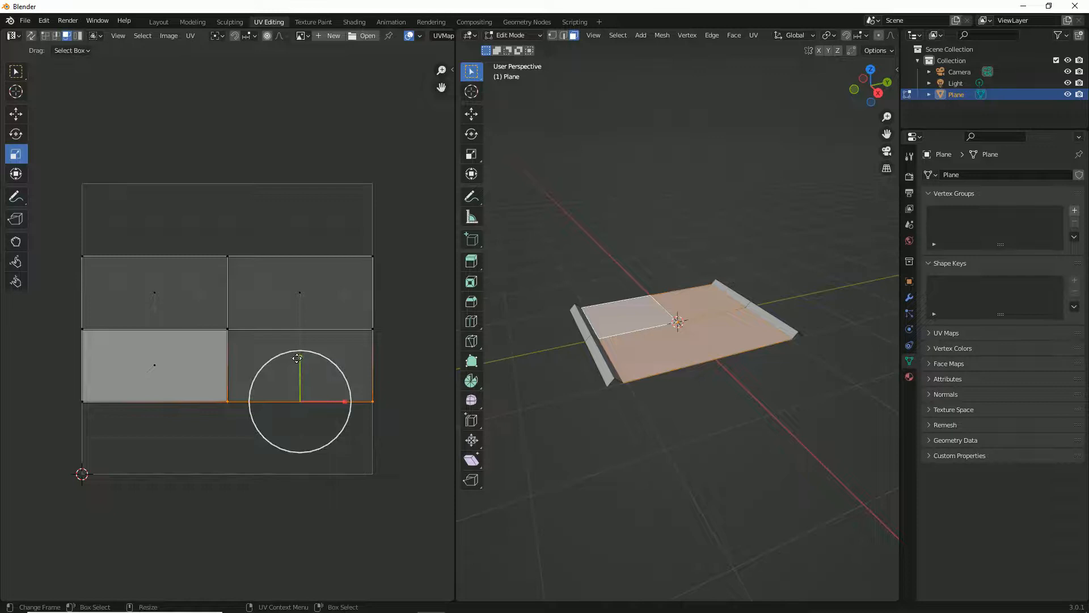
pyautogui.moveTo(307, 364); pyautogui.dragTo(305, 315)
pyautogui.moveTo(379, 307); pyautogui.dragTo(182, 352)
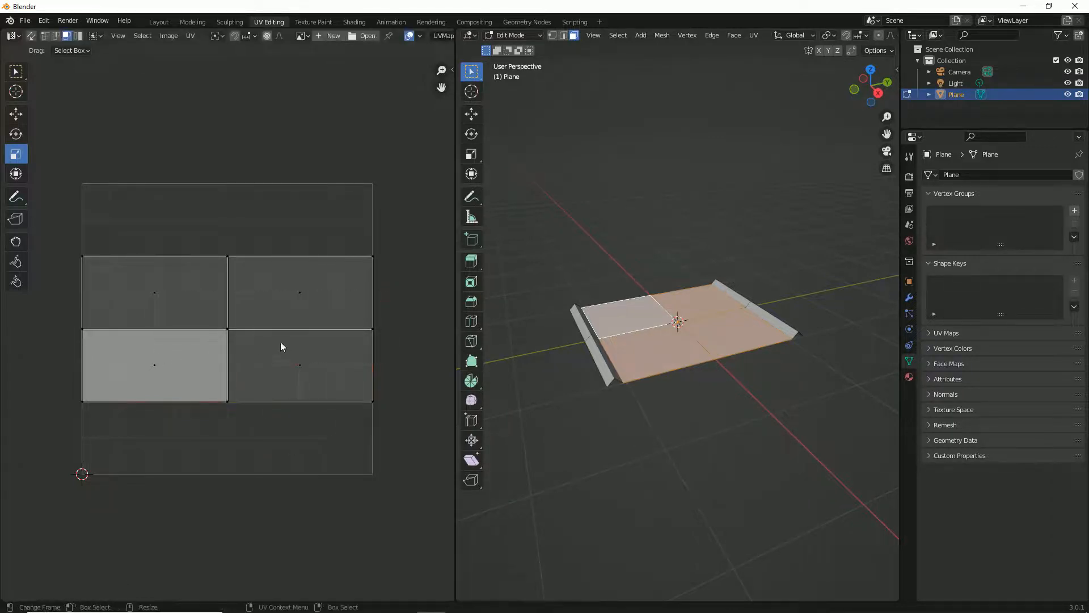
pyautogui.click(180, 315)
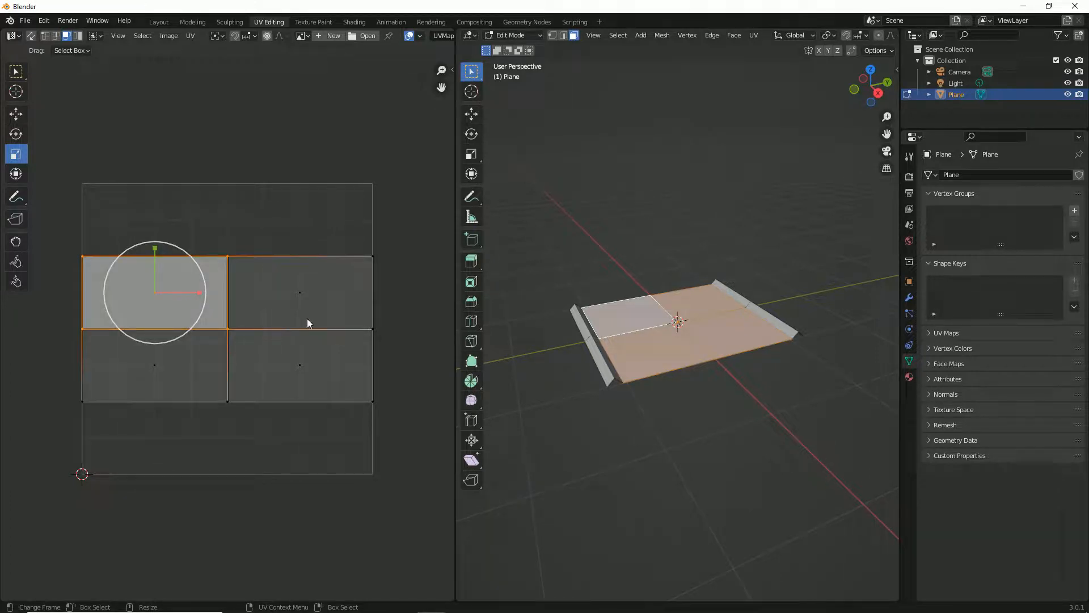
pyautogui.keyDown('shift'); pyautogui.click(295, 348); pyautogui.keyUp('shift')
pyautogui.keyDown('shift'); pyautogui.click(283, 309); pyautogui.keyUp('shift')
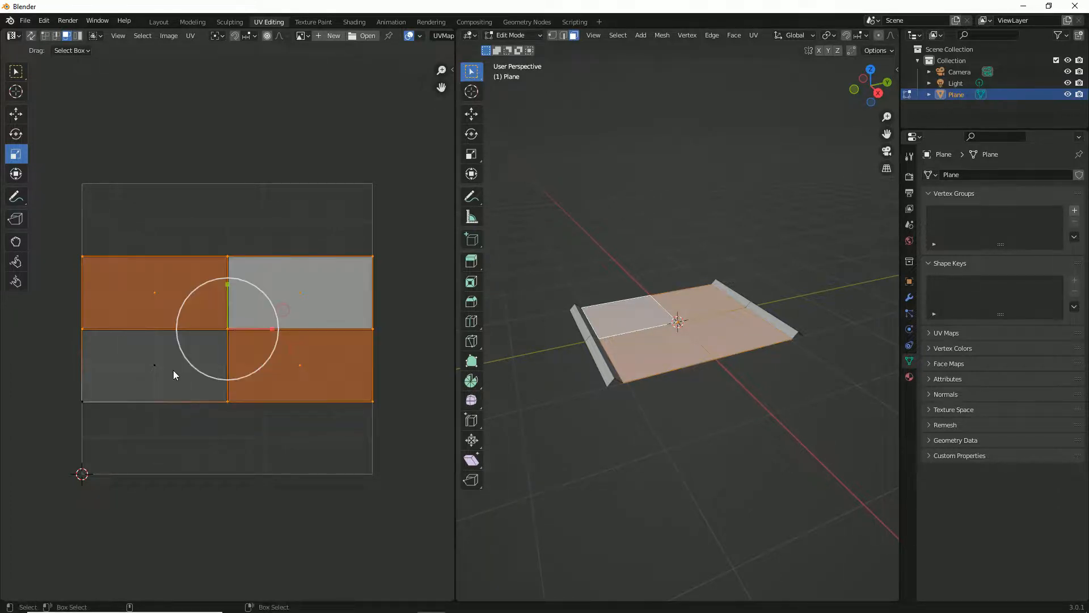
pyautogui.keyDown('shift'); pyautogui.click(172, 370); pyautogui.keyUp('shift')
pyautogui.moveTo(227, 284); pyautogui.dragTo(227, 236)
pyautogui.click(477, 323)
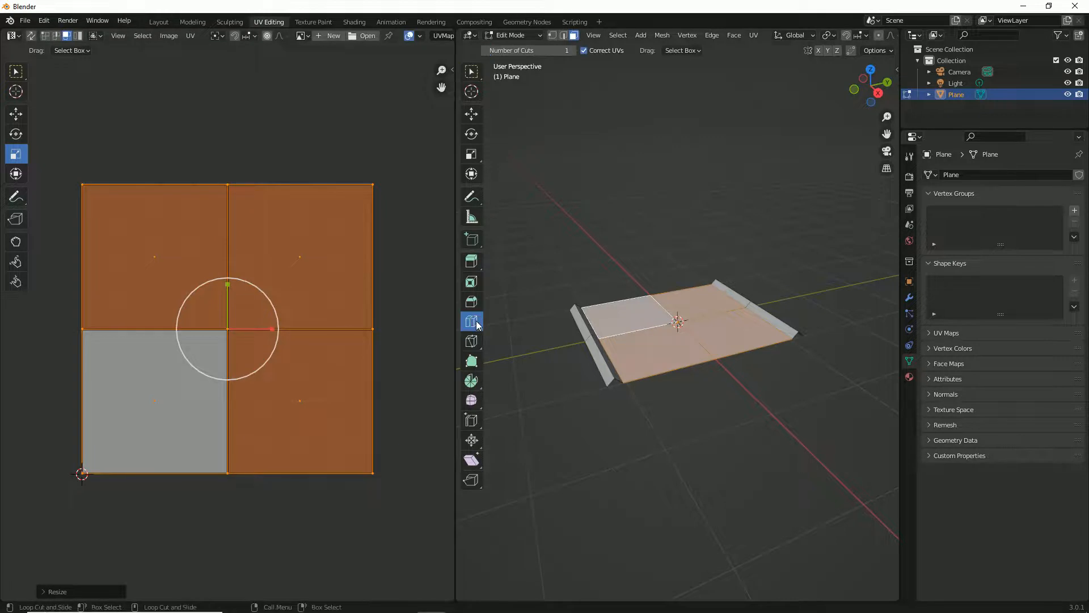
pyautogui.click(430, 312)
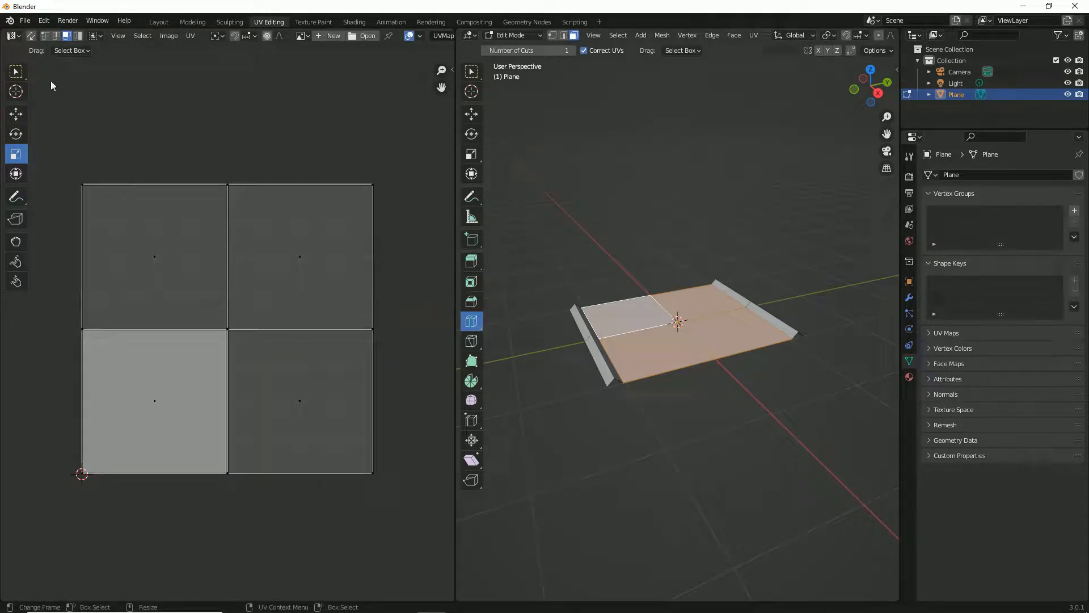
# Start exporting the model in FBX format.
pyautogui.click(25, 21)
pyautogui.moveTo(95, 185)
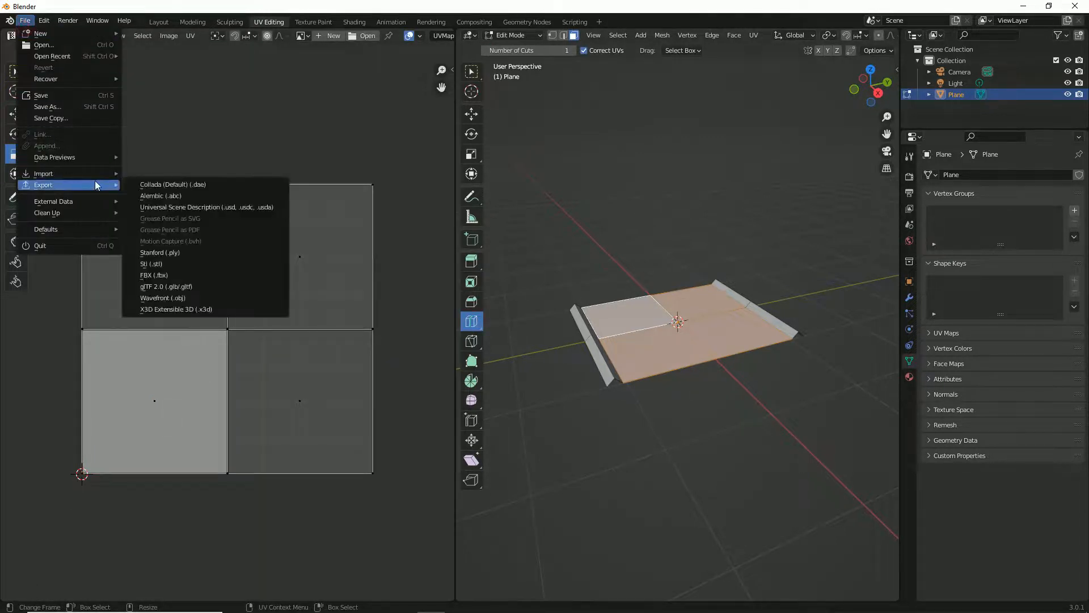
pyautogui.click(179, 275)
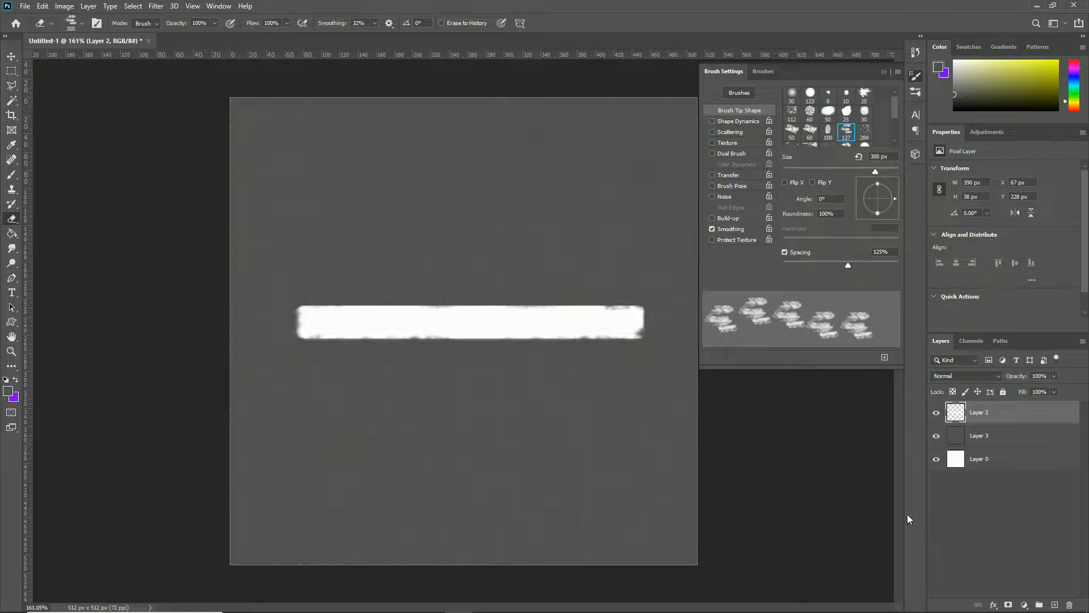
# Switch to Photoshop, create a new 512 x 512 pixel document and fill its background with the dark gray foreground color.
pyautogui.click(25, 6)
pyautogui.click(39, 18)
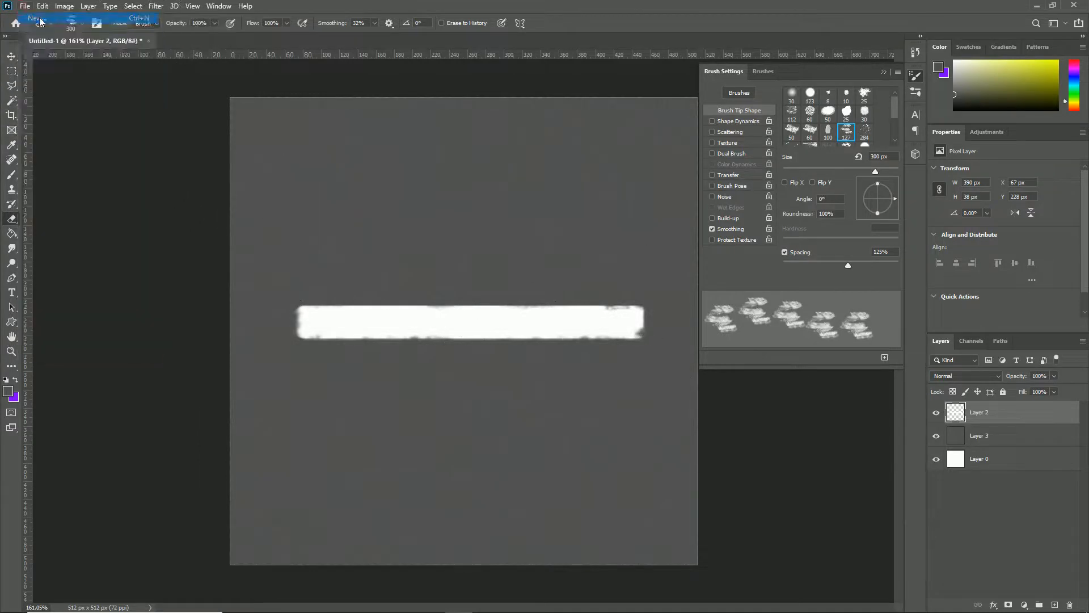
pyautogui.doubleClick(641, 219)
pyautogui.write('512')
pyautogui.press('capslock')
pyautogui.press('Tab')
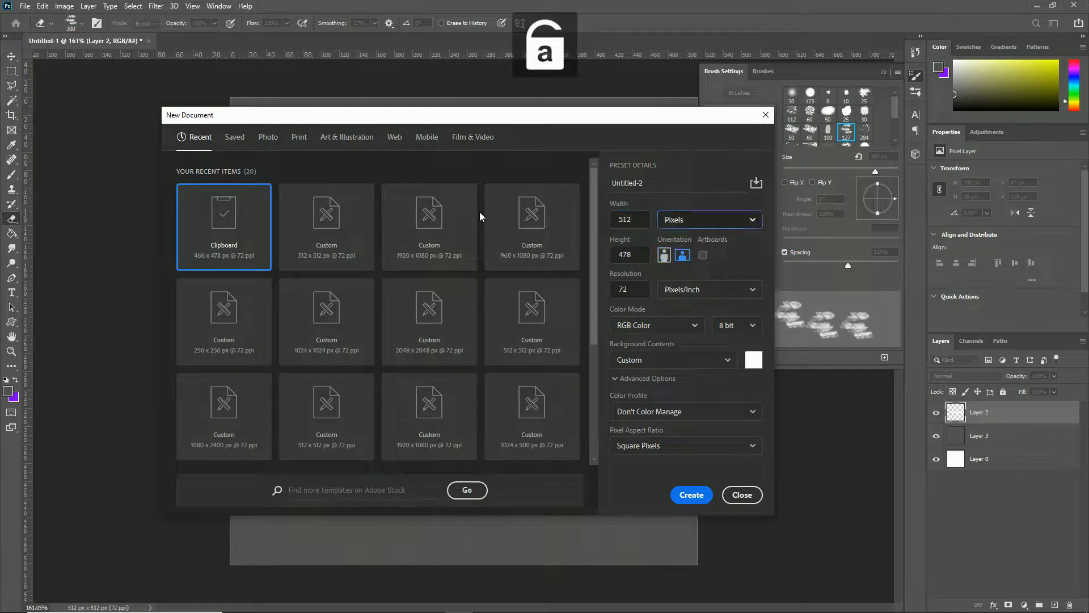
pyautogui.write('512')
pyautogui.press('Return')
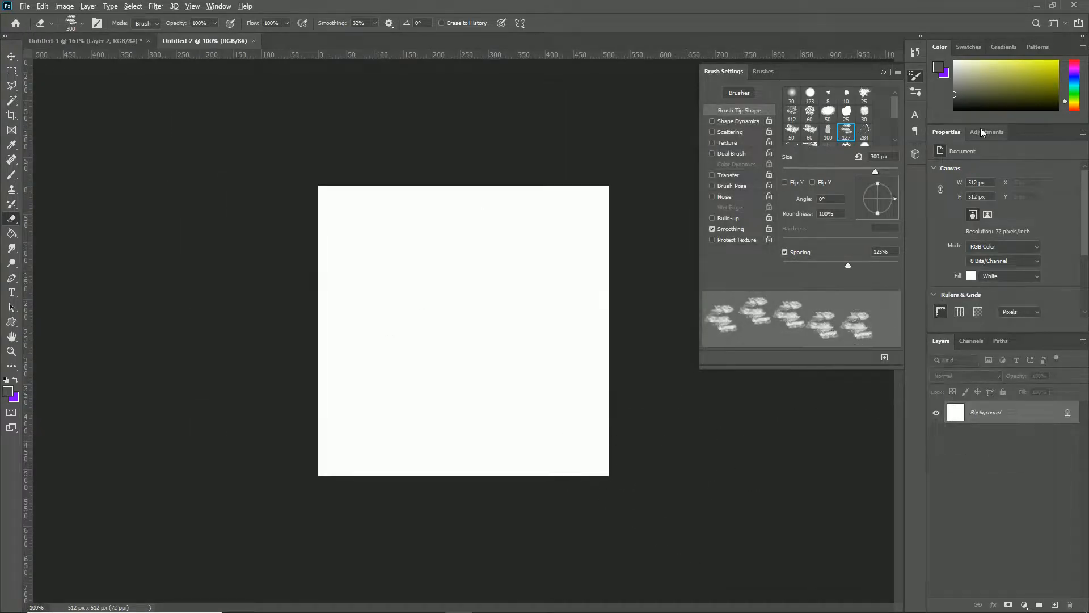
pyautogui.hotkey('alt', 'BackSpace')
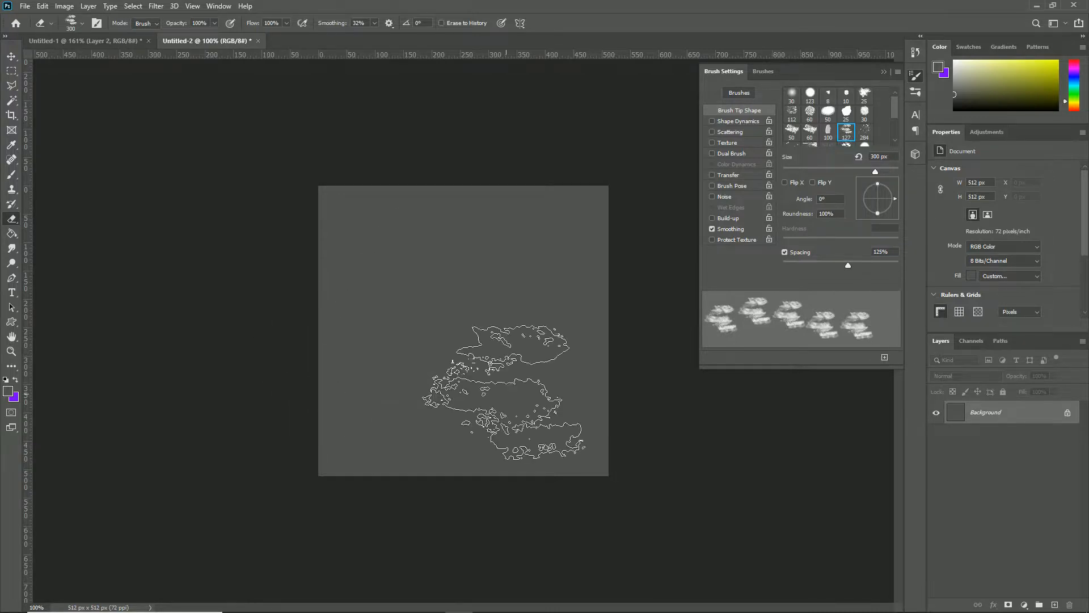
# Paint two crossing wavy olive-green strokes with the 35 px hard round brush, running off both side edges of the canvas.
pyautogui.press('b')
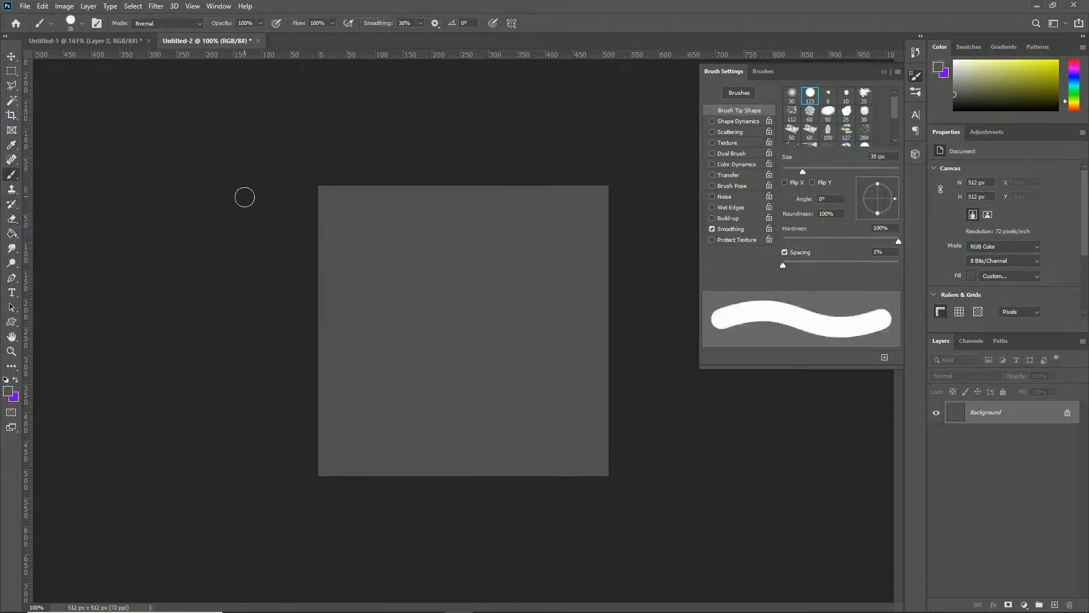
pyautogui.click(998, 77)
pyautogui.moveTo(309, 258)
pyautogui.mouseDown()
pyautogui.moveTo(392, 201)
pyautogui.moveTo(666, 426)
pyautogui.mouseUp()
pyautogui.moveTo(612, 238)
pyautogui.mouseDown()
pyautogui.moveTo(431, 421)
pyautogui.moveTo(197, 435)
pyautogui.mouseUp()
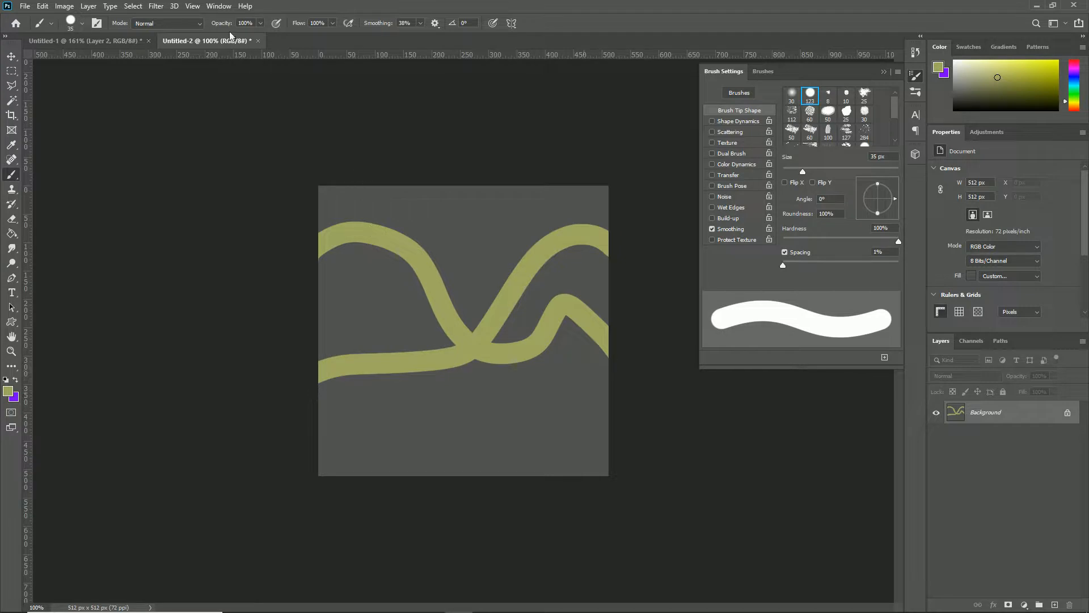
# Apply the Offset filter with +256 pixels horizontal, +256 pixels vertical and Wrap Around for undefined areas.
pyautogui.click(156, 7)
pyautogui.moveTo(217, 231)
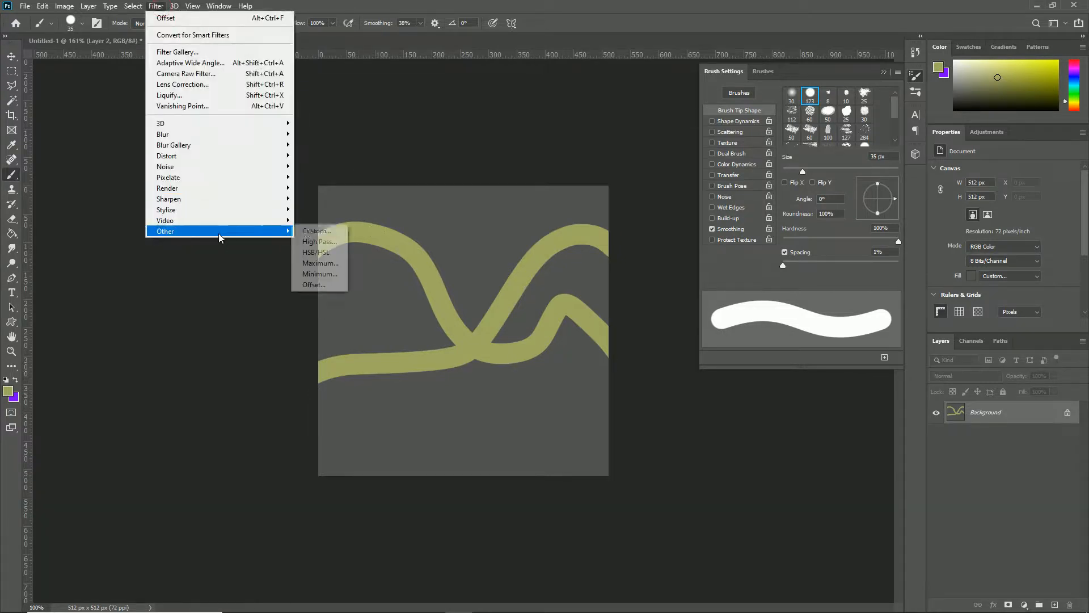
pyautogui.click(311, 282)
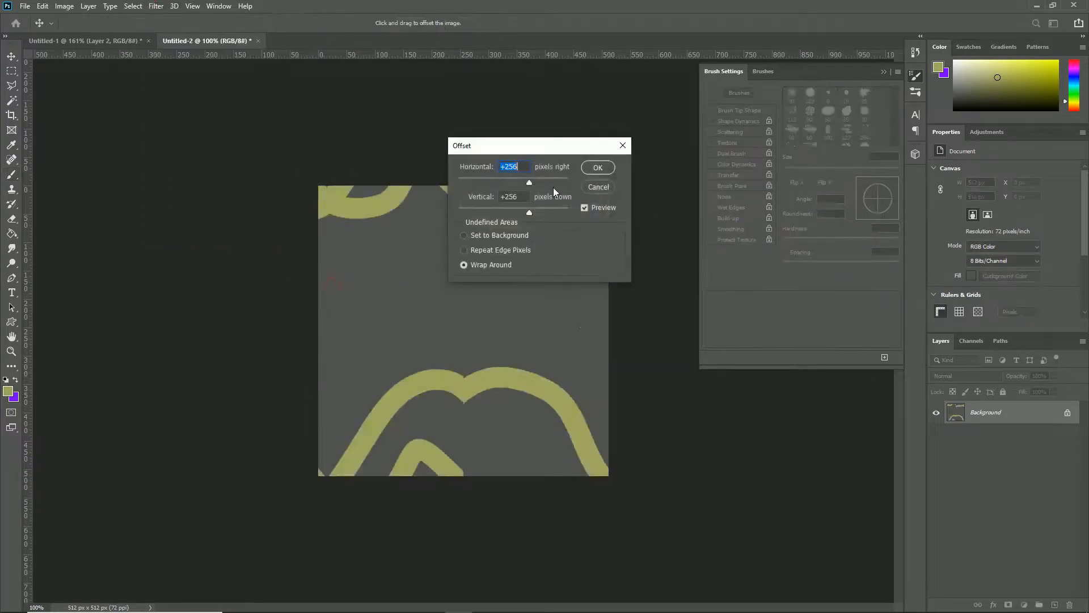
pyautogui.click(588, 169)
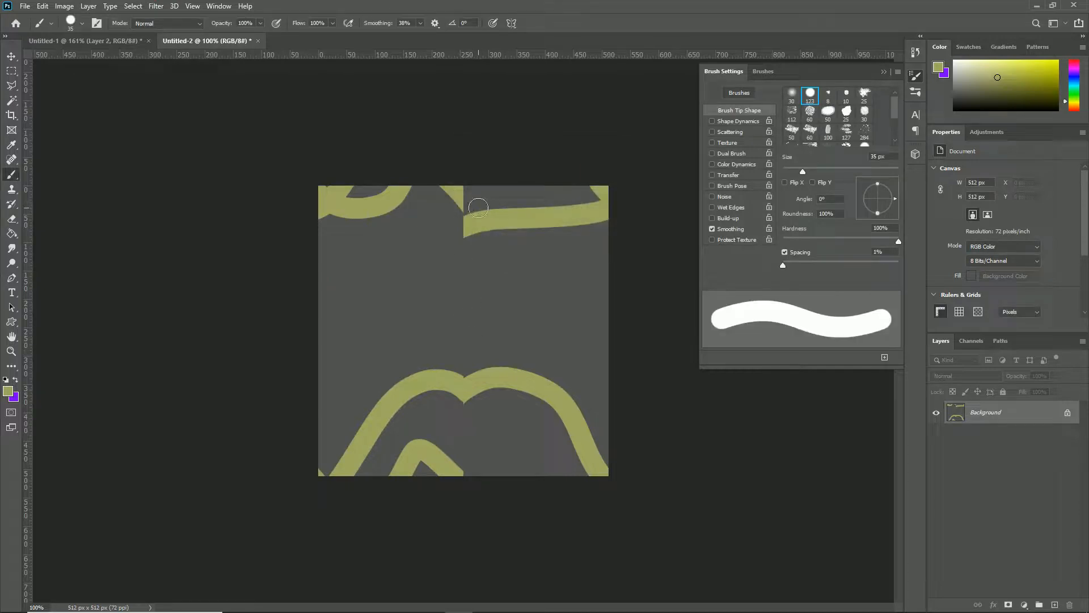
# Paint over the broken stroke joins along the canvas's vertical centre seam with the olive-green 35 px hard round brush.
pyautogui.moveTo(452, 189)
pyautogui.mouseDown()
pyautogui.moveTo(462, 217)
pyautogui.moveTo(479, 224)
pyautogui.mouseUp()
pyautogui.moveTo(478, 390); pyautogui.dragTo(424, 379)
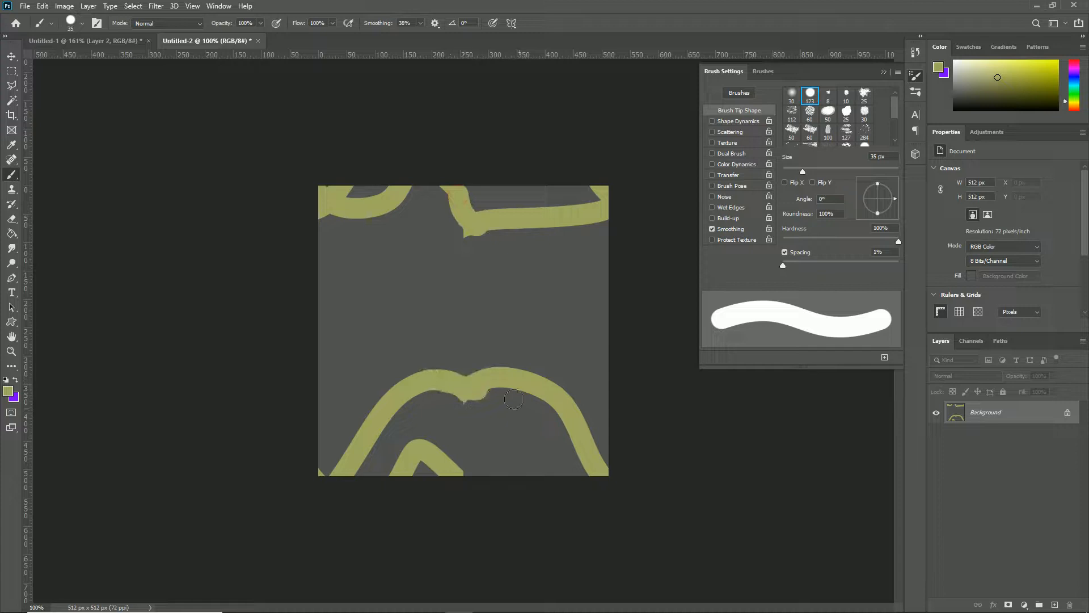
pyautogui.moveTo(502, 475); pyautogui.dragTo(471, 473)
# Add a new layer above the background and fill it with dark gray.
pyautogui.click(1054, 605)
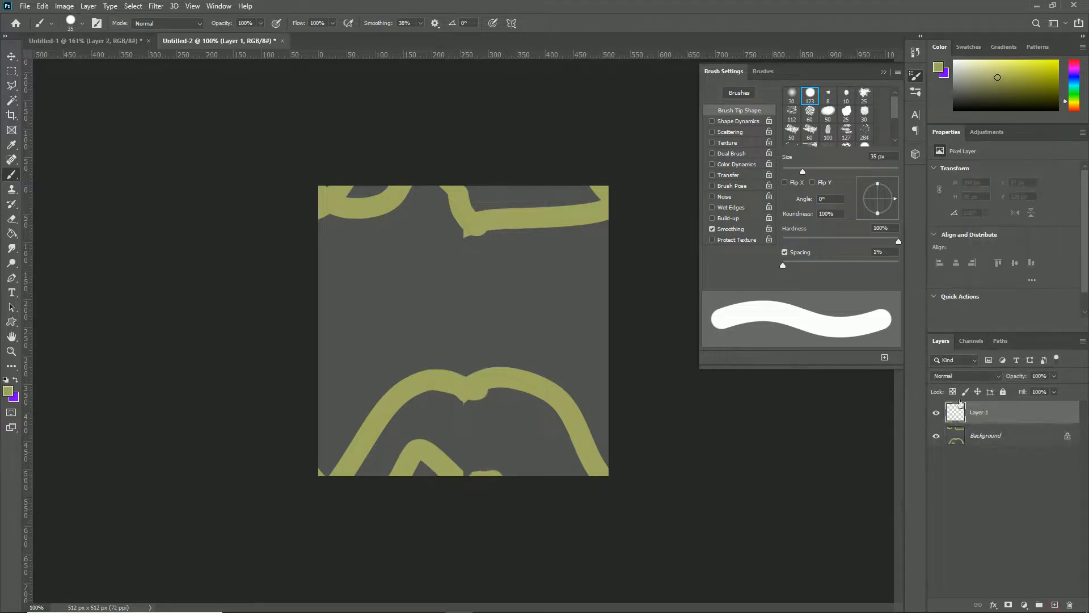
pyautogui.moveTo(976, 101); pyautogui.dragTo(926, 96)
pyautogui.hotkey('alt', 'BackSpace')
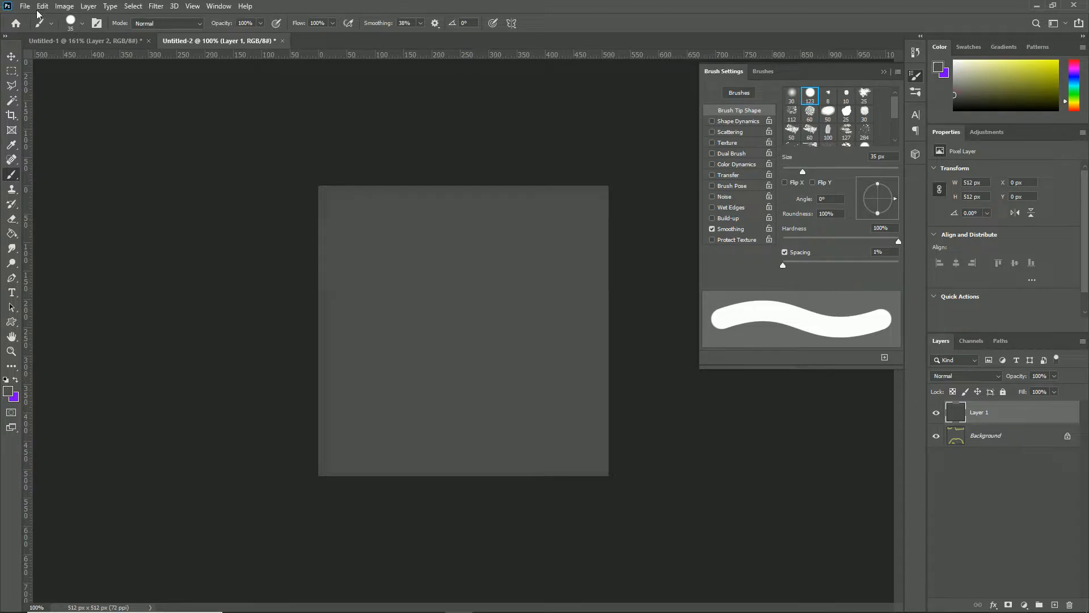
# Apply the Add Noise filter to the gray layer with an amount of 4.87% and Uniform distribution.
pyautogui.click(154, 7)
pyautogui.moveTo(233, 170)
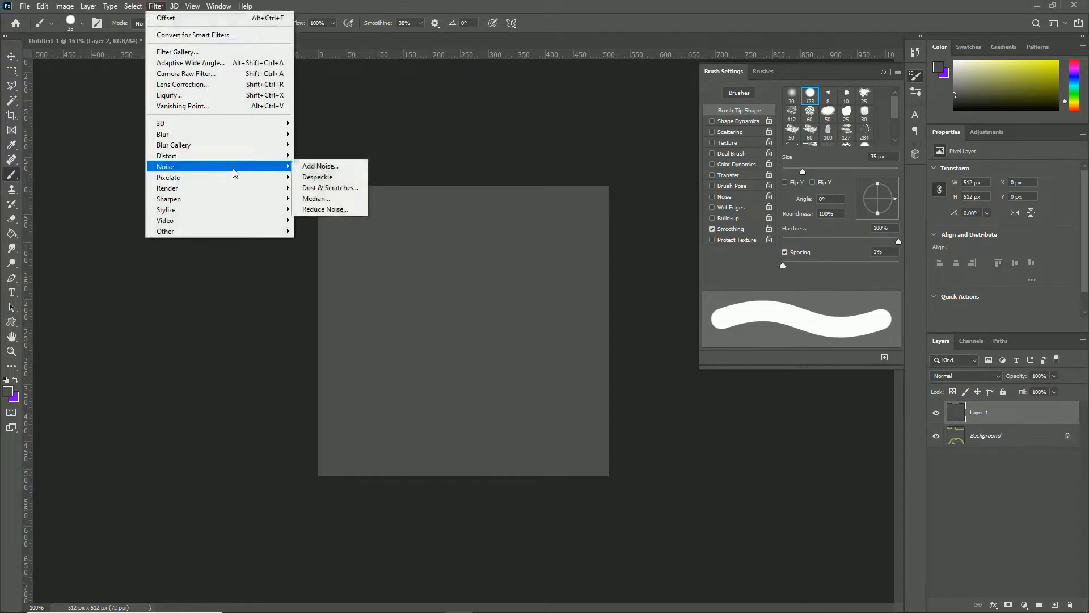
pyautogui.click(316, 167)
pyautogui.click(458, 284)
pyautogui.moveTo(459, 284); pyautogui.dragTo(464, 285)
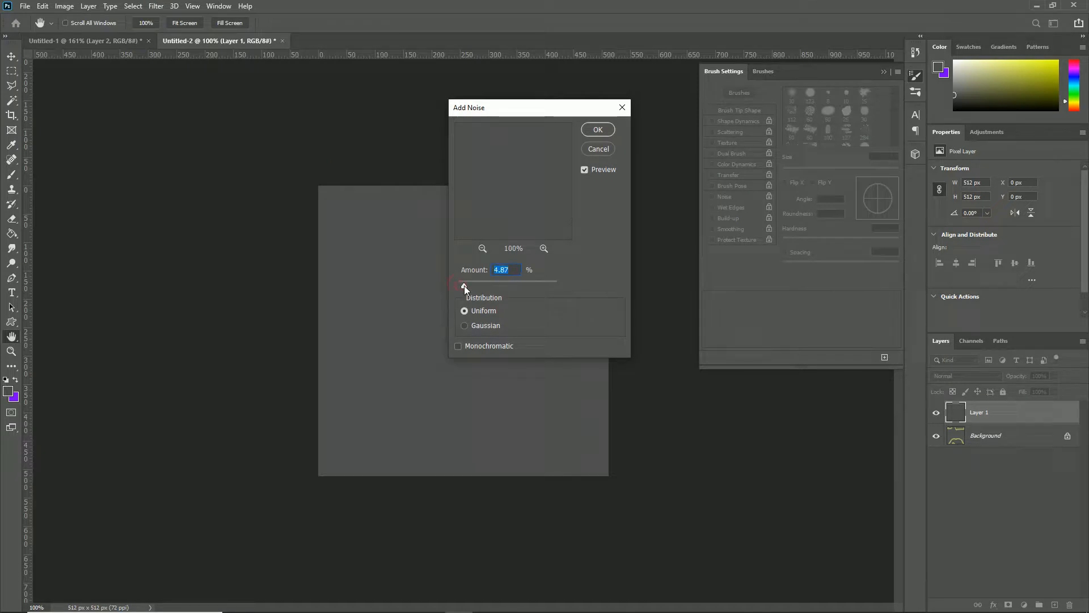
pyautogui.click(598, 130)
# On a new layer, paint a straight horizontal white line about 450 px long across the canvas with the 35 px brush.
pyautogui.press('b')
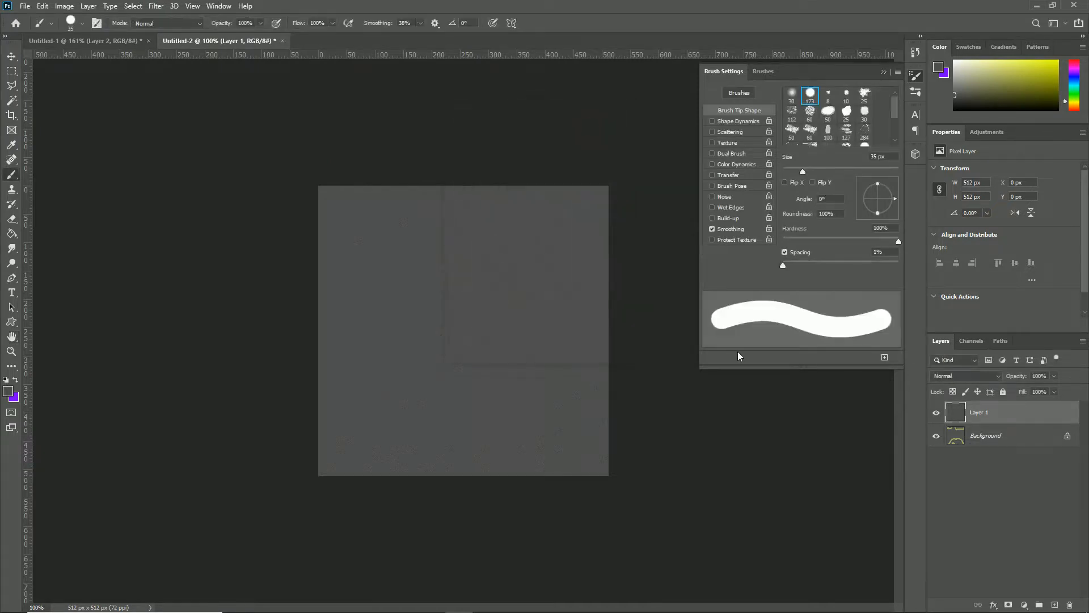
pyautogui.moveTo(993, 88); pyautogui.dragTo(951, 59)
pyautogui.click(1055, 605)
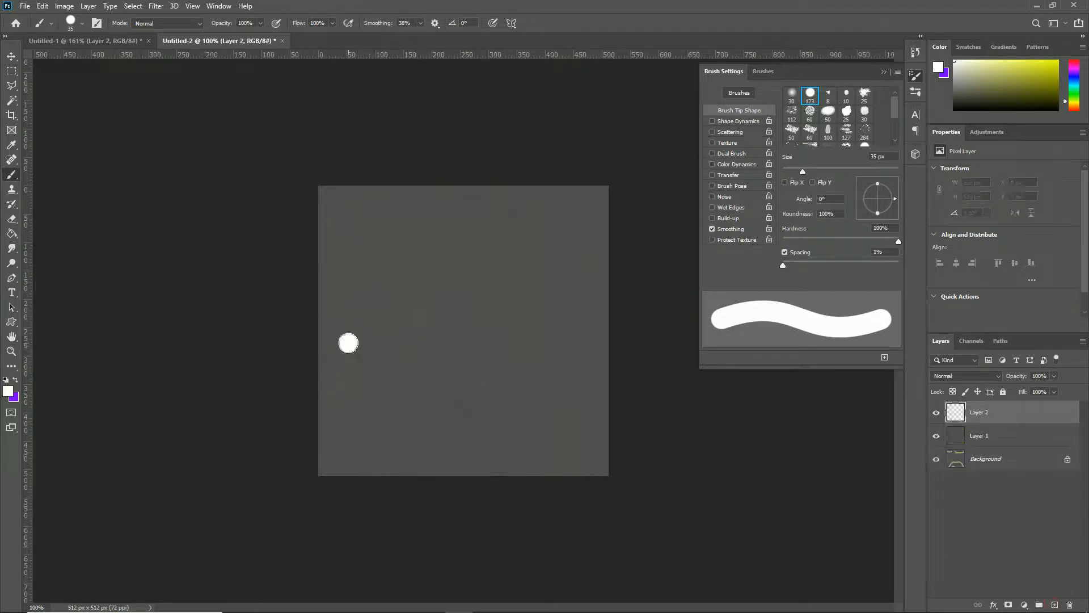
pyautogui.keyDown('shift'); pyautogui.moveTo(348, 342); pyautogui.dragTo(590, 367); pyautogui.keyUp('shift')
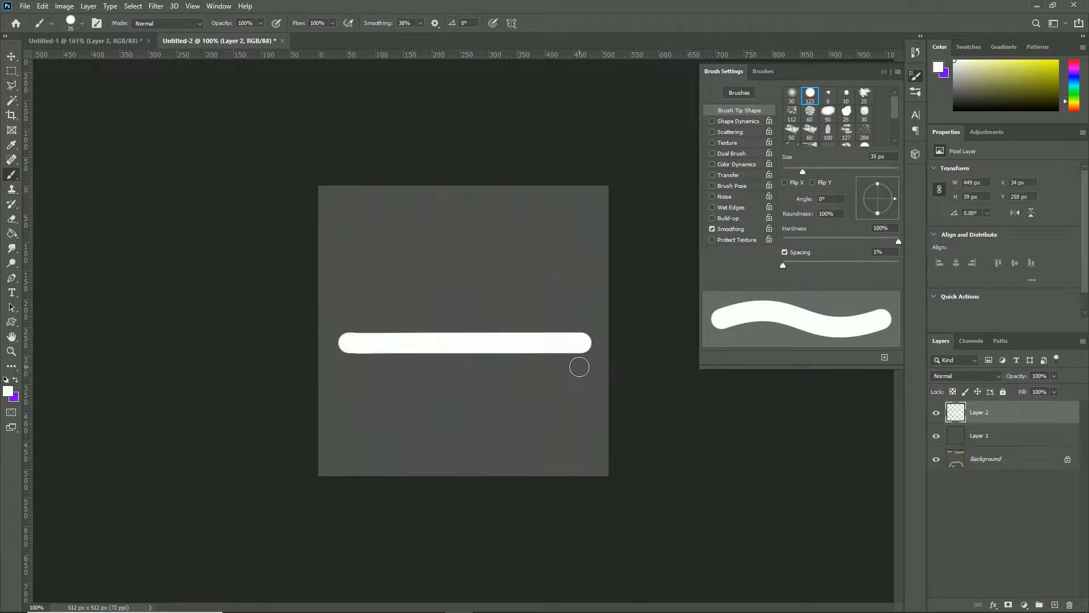
# Move the white line up slightly to the vertical middle of the canvas and deselect it.
pyautogui.press('v')
pyautogui.moveTo(551, 349)
pyautogui.mouseDown()
pyautogui.moveTo(550, 312)
pyautogui.moveTo(554, 342)
pyautogui.mouseUp()
pyautogui.click(657, 414)
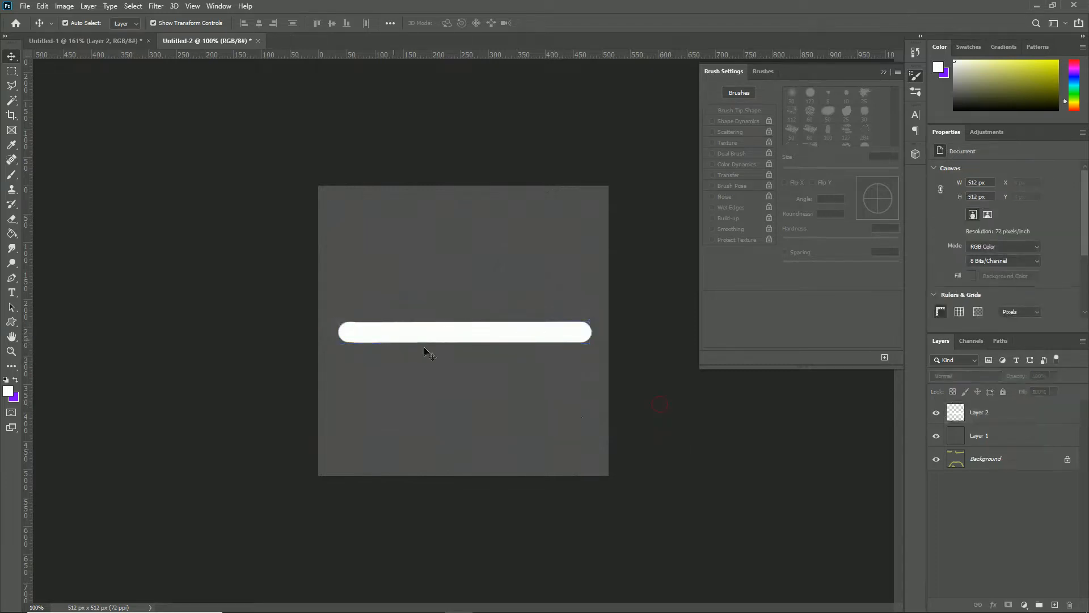
# Roughen the left end of the white line on Layer 2 with the 300 px textured eraser brush.
pyautogui.press('e')
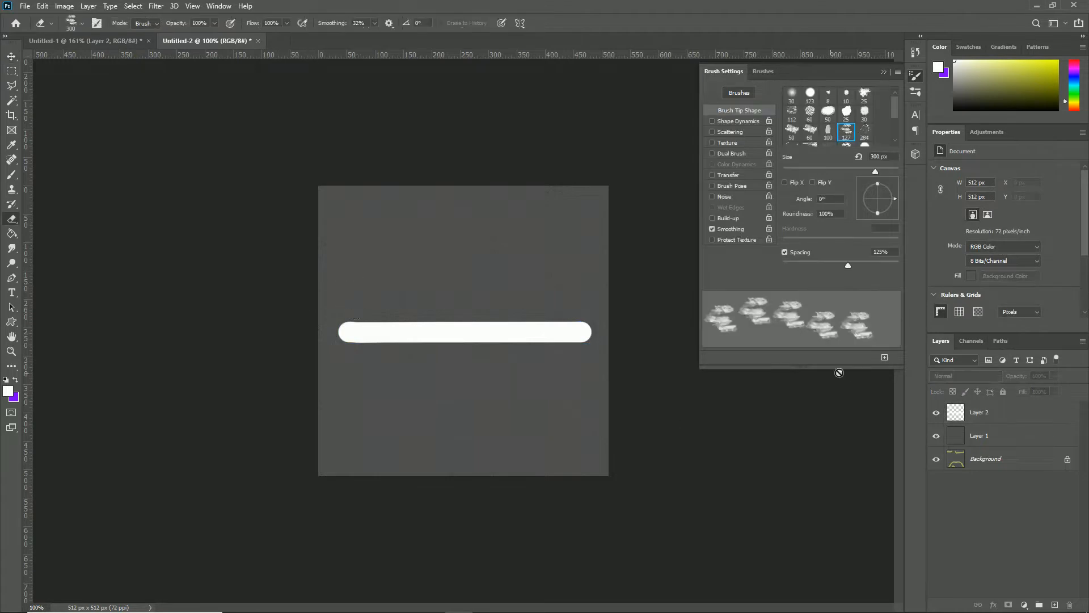
pyautogui.click(991, 419)
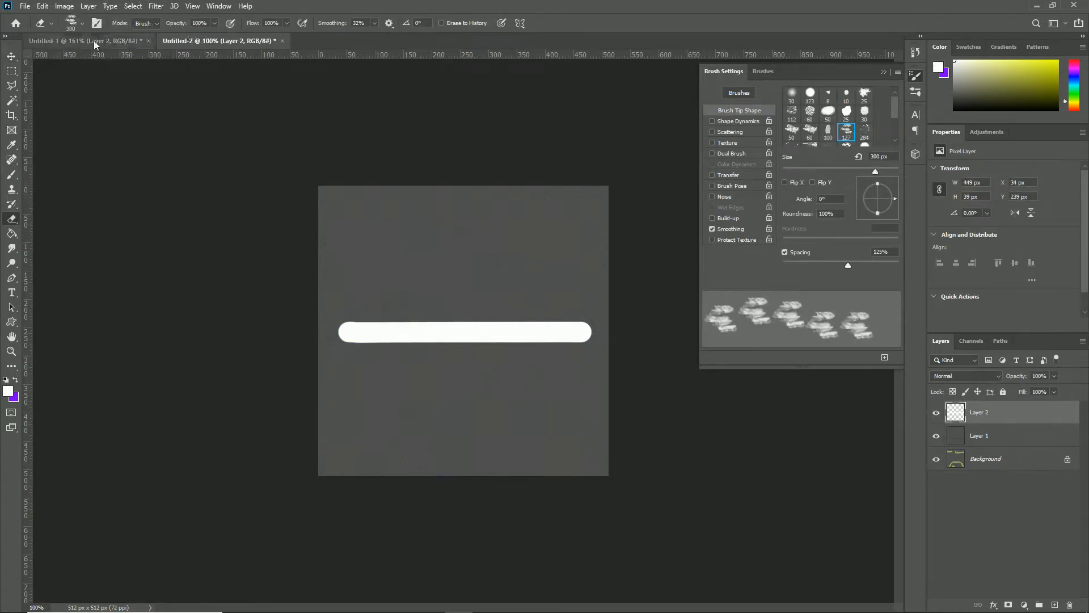
pyautogui.click(72, 23)
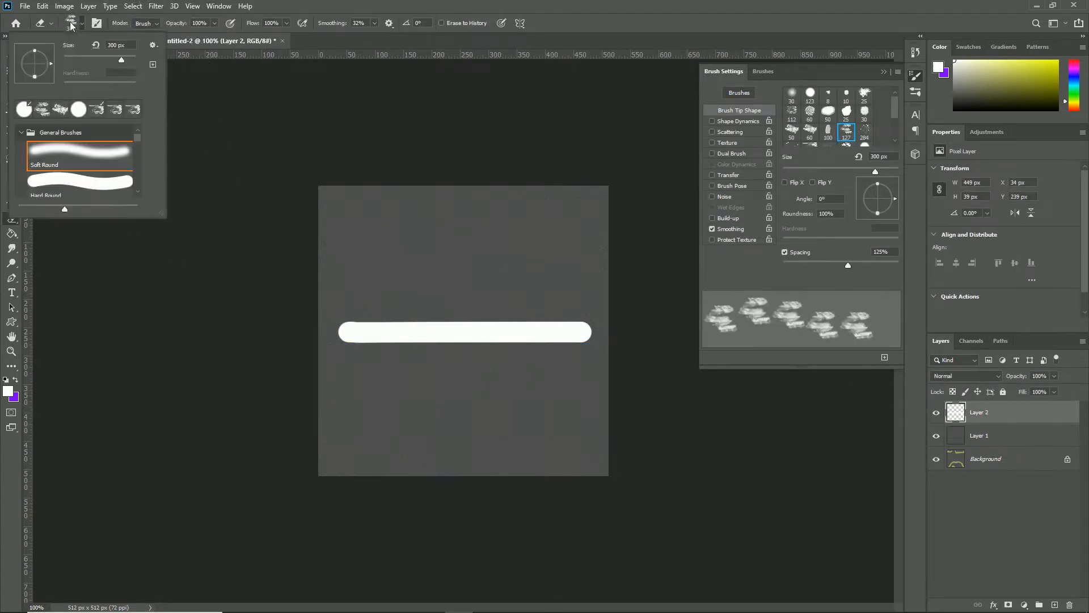
pyautogui.click(387, 9)
pyautogui.click(288, 370)
pyautogui.click(281, 378)
pyautogui.click(284, 383)
pyautogui.click(287, 369)
pyautogui.click(287, 389)
pyautogui.click(292, 386)
pyautogui.click(295, 383)
pyautogui.click(296, 382)
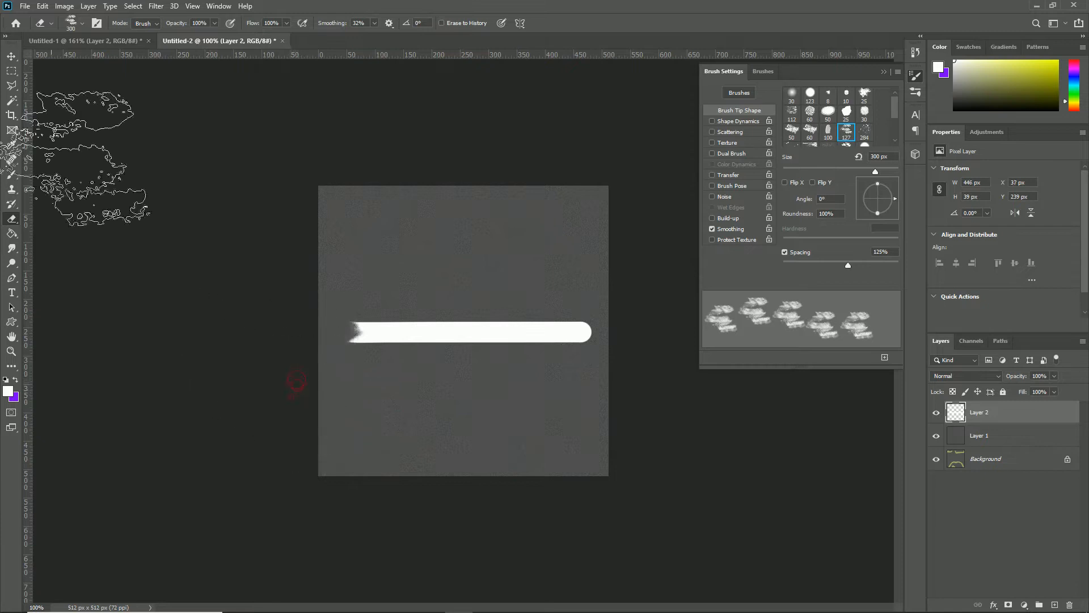
# Switch to the Untitled-1 document to examine its worn white road stripe.
pyautogui.click(85, 41)
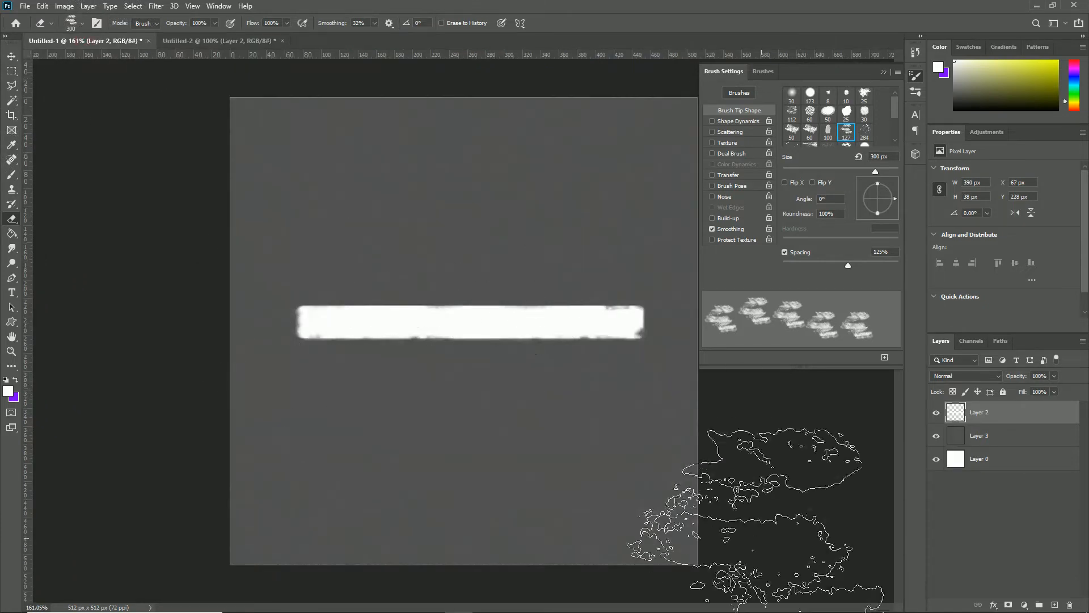